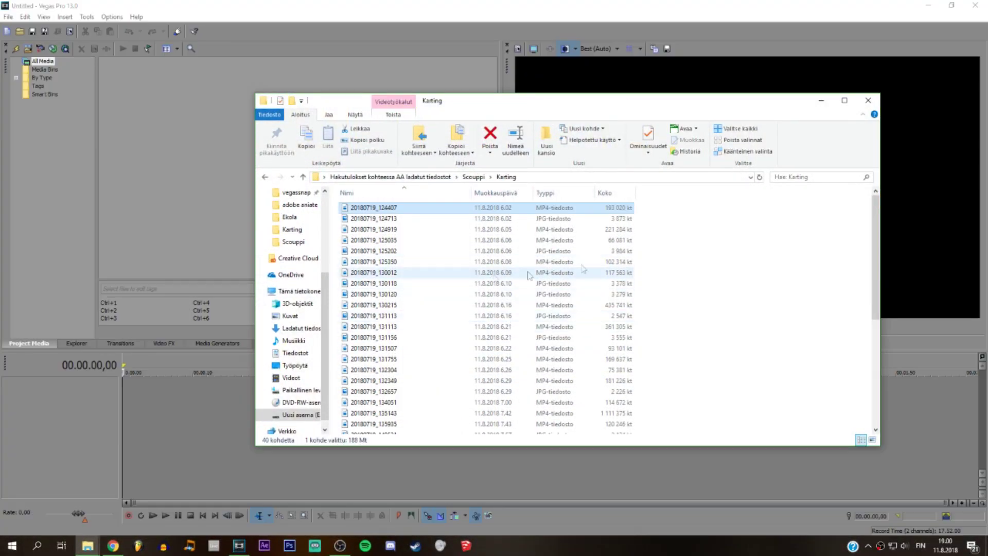
# - Import all files from the Karting folder into the project media and check the imported items
pyautogui.hotkey('ctrl', 'a')
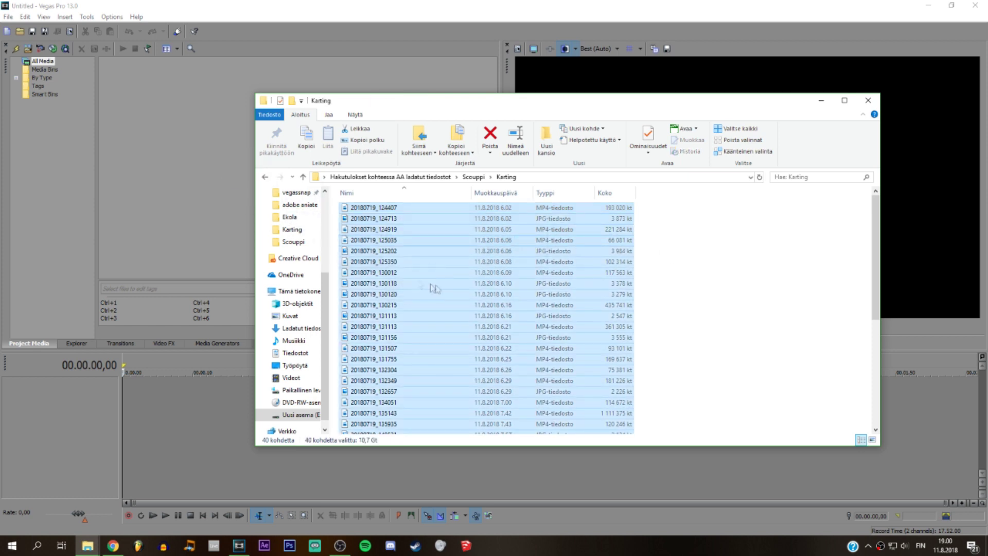
pyautogui.click(821, 101)
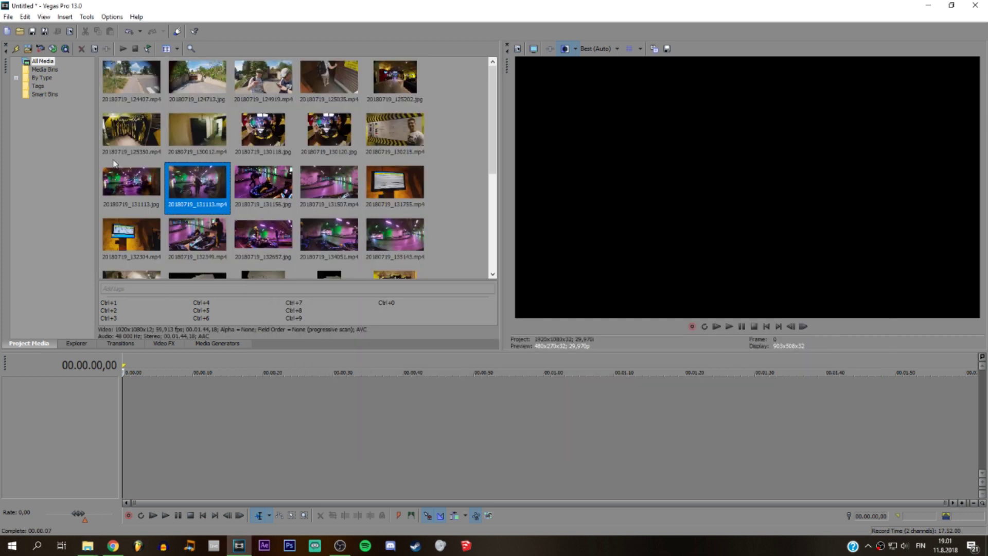
pyautogui.click(465, 172)
pyautogui.scroll(-5, 323, 229)
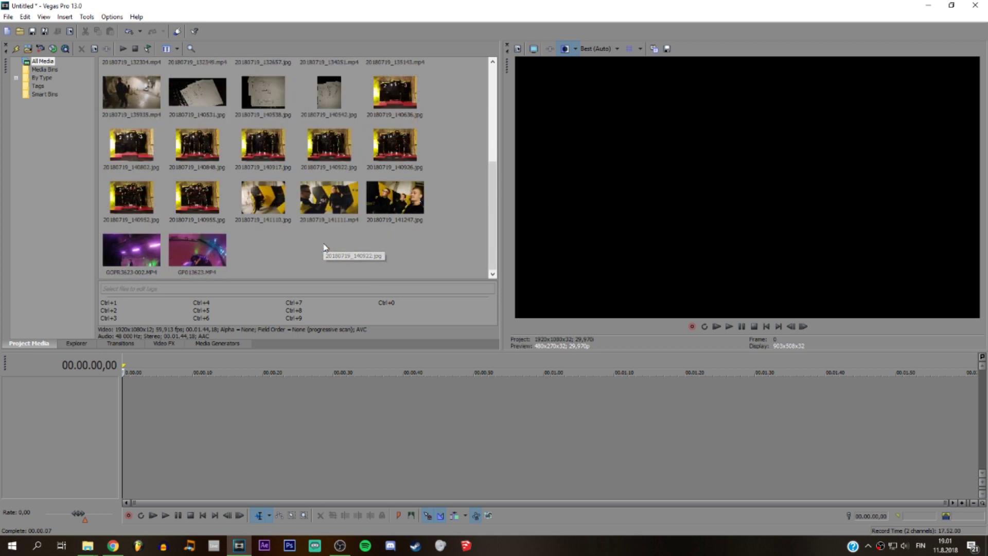
pyautogui.scroll(5, 325, 250)
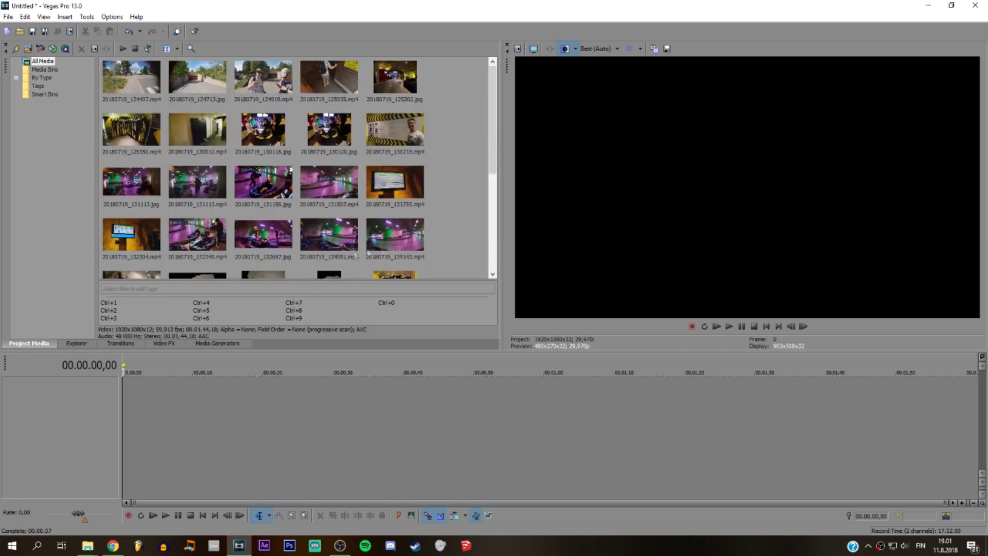
# - Look through the project media and preview the kart footage on the timeline at 00.03.27,05 and 00.02.52,25
pyautogui.click(113, 545)
pyautogui.scroll(-2, 630, 489)
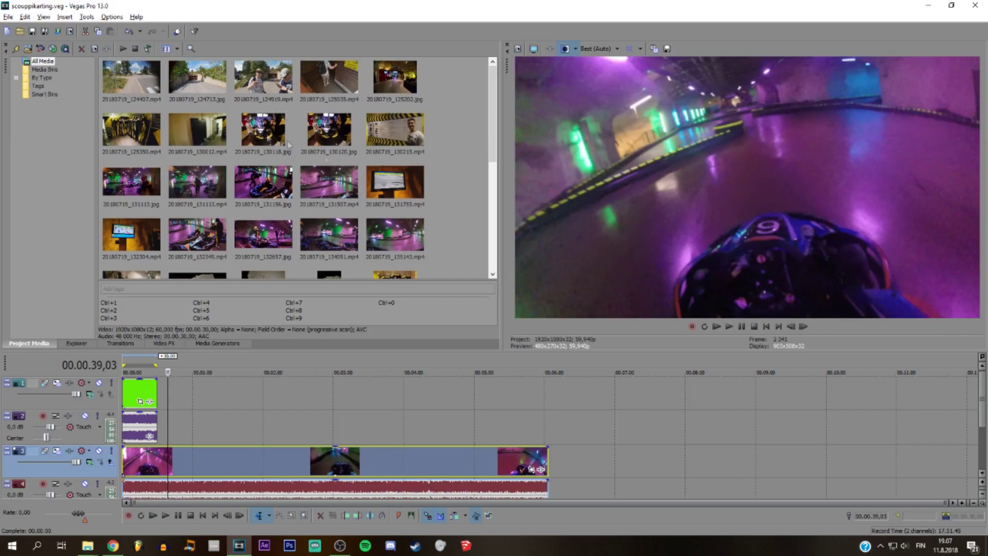
pyautogui.scroll(-3, 246, 251)
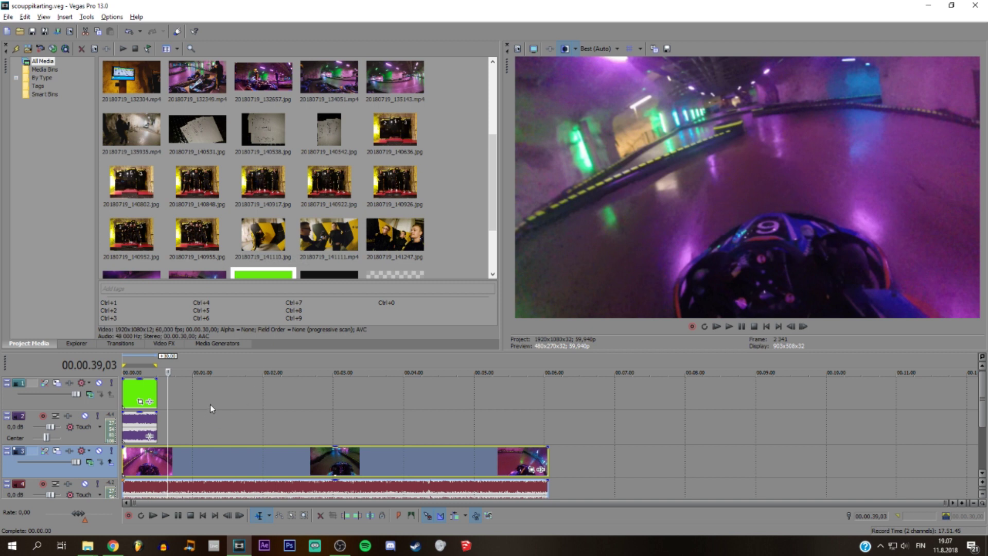
pyautogui.click(365, 408)
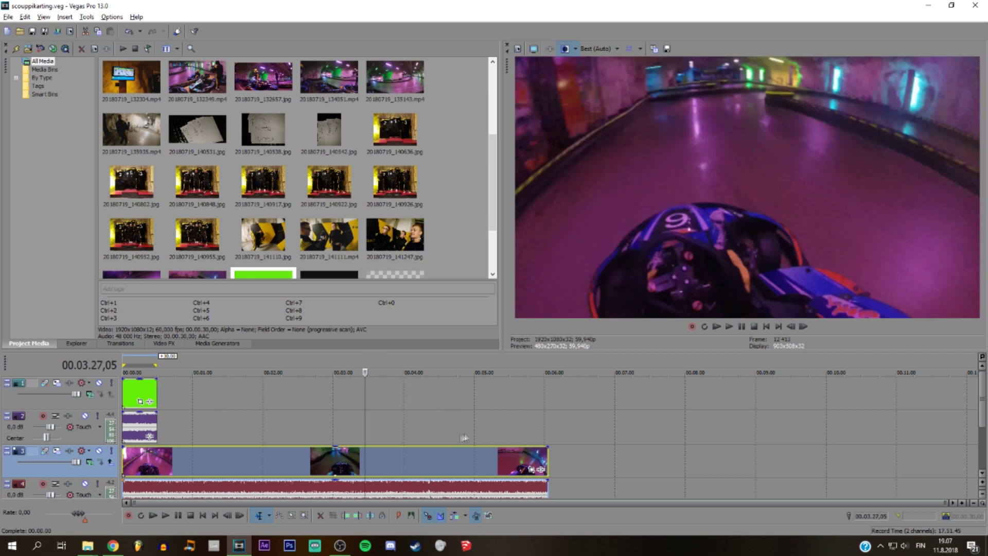
pyautogui.click(324, 470)
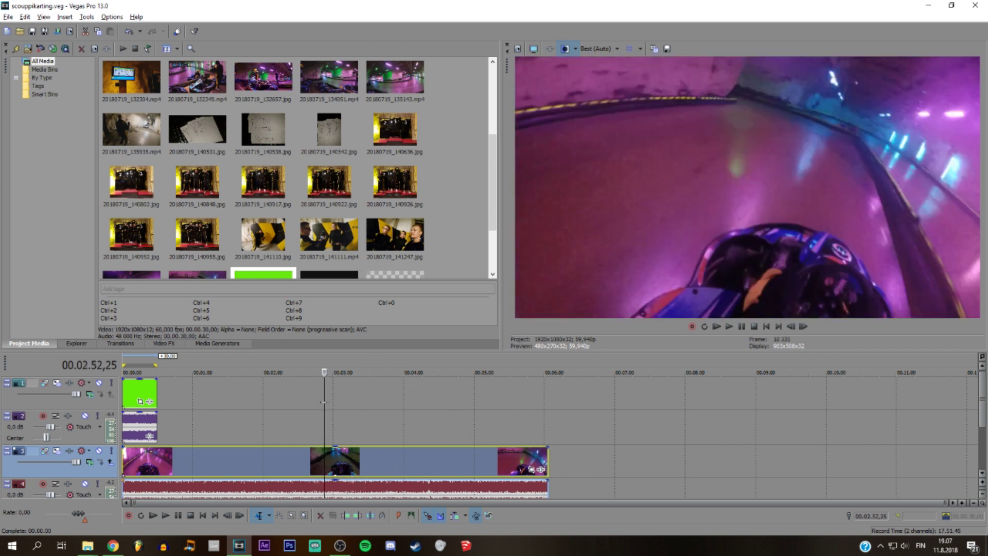
# - Play back the green-screen SCOUPPI intro from 00.00.20,37
pyautogui.click(135, 396)
pyautogui.click(146, 394)
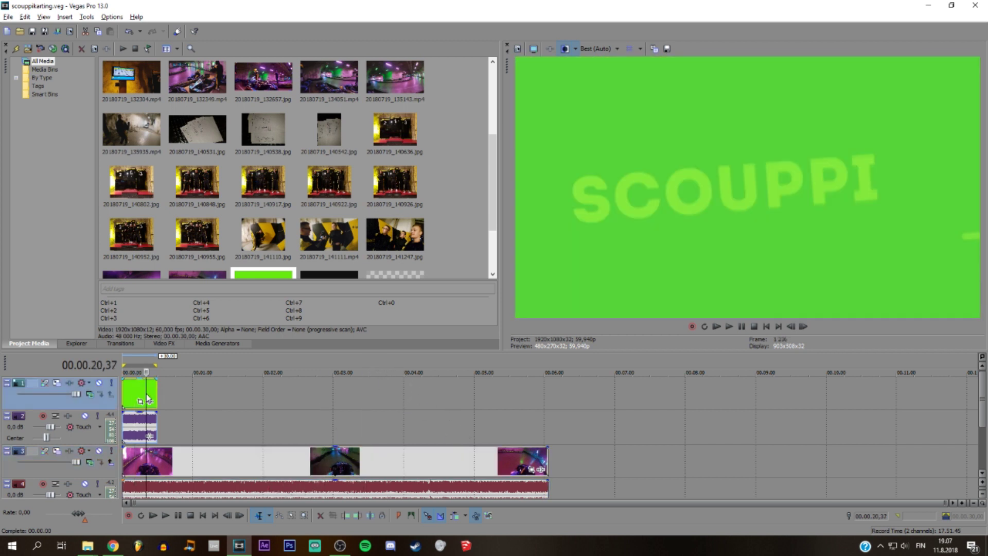
pyautogui.press('space')
pyautogui.press('space')
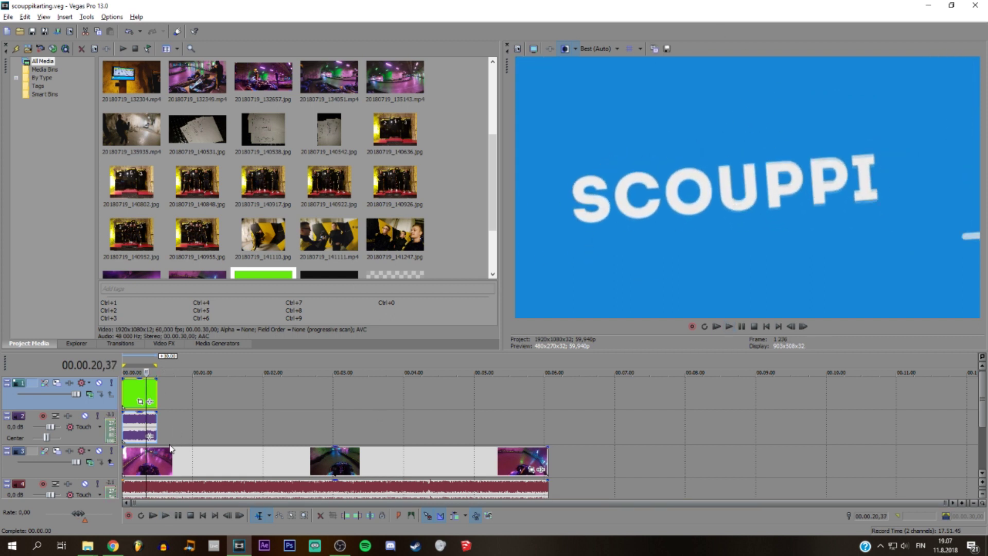
# - Move the green-screen intro and its audio above the kart footage to start at about 20 seconds, and preview it
pyautogui.scroll(4, 173, 446)
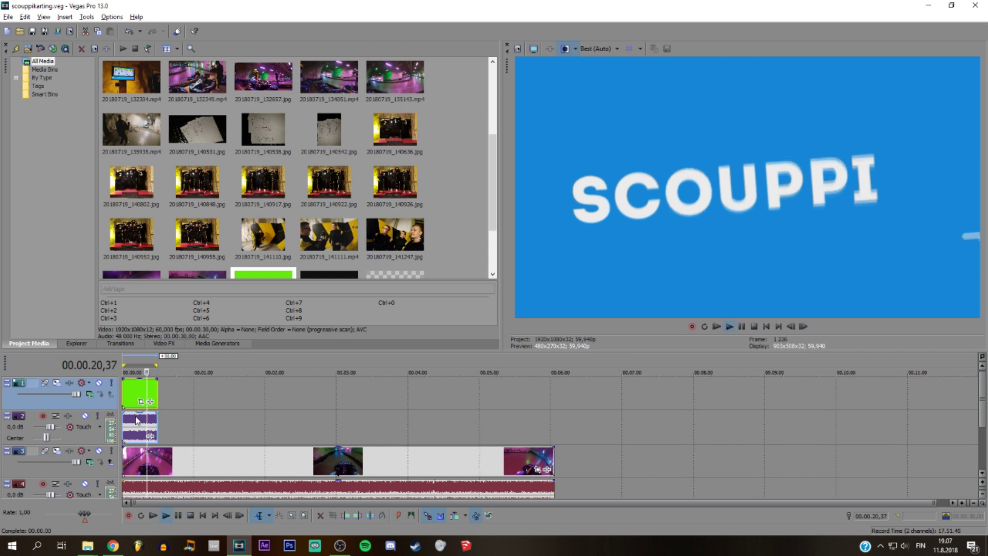
pyautogui.moveTo(151, 399); pyautogui.dragTo(206, 394)
pyautogui.click(145, 438)
pyautogui.press('space')
pyautogui.press('space')
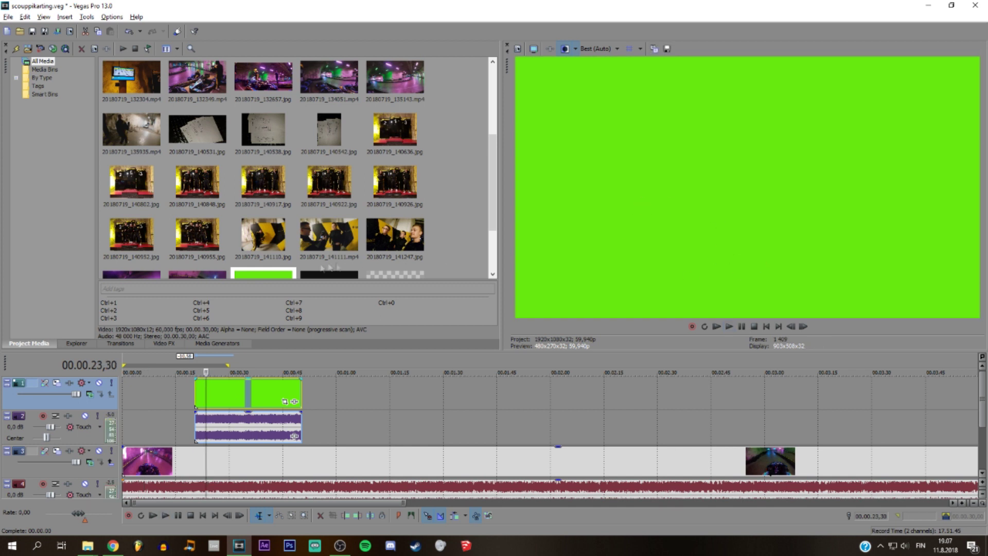
# - Apply the Chroma Keyer preset Green Screen rakea to the intro clip, and move the intro to start at about 8 seconds
pyautogui.click(164, 344)
pyautogui.click(58, 144)
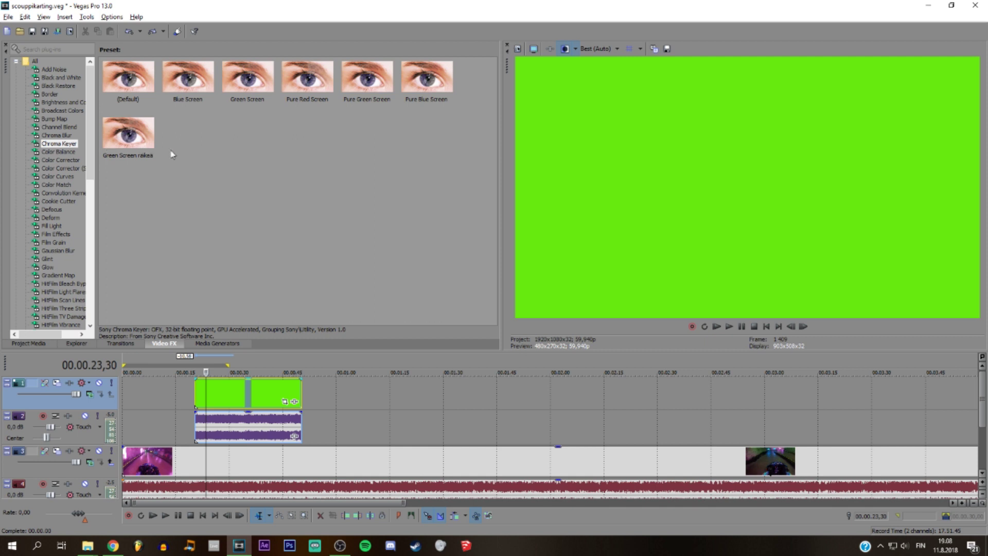
pyautogui.click(133, 135)
pyautogui.moveTo(128, 137); pyautogui.dragTo(222, 394)
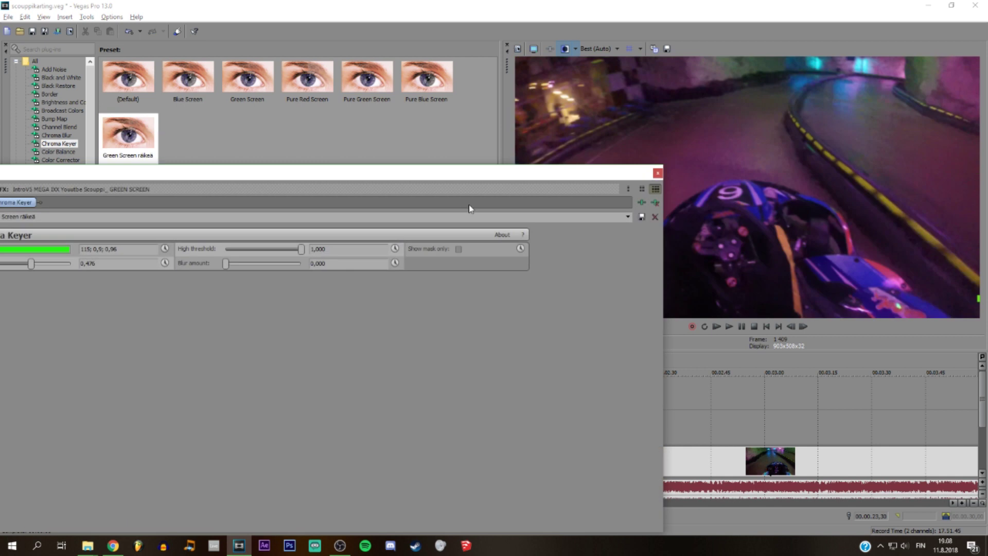
pyautogui.click(658, 173)
pyautogui.click(204, 396)
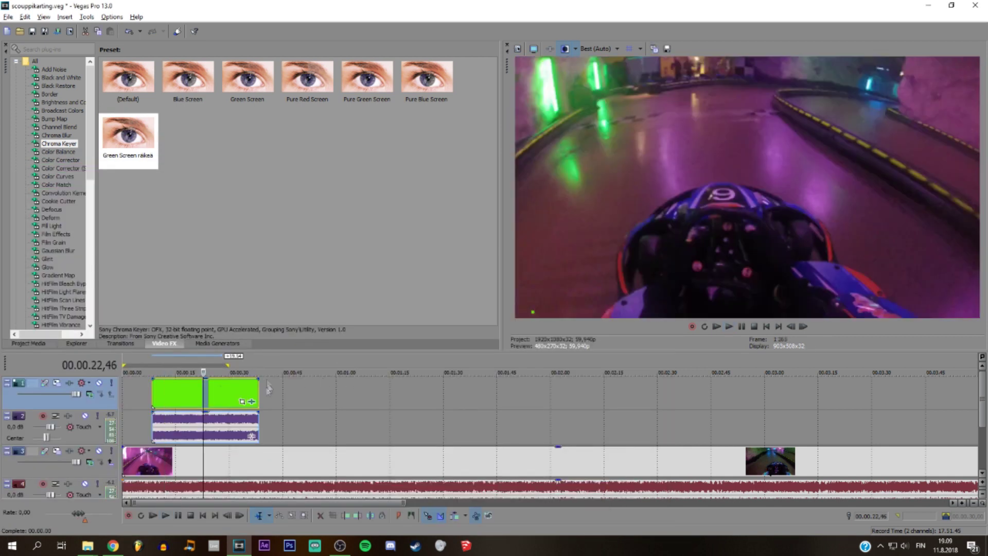
pyautogui.click(222, 390)
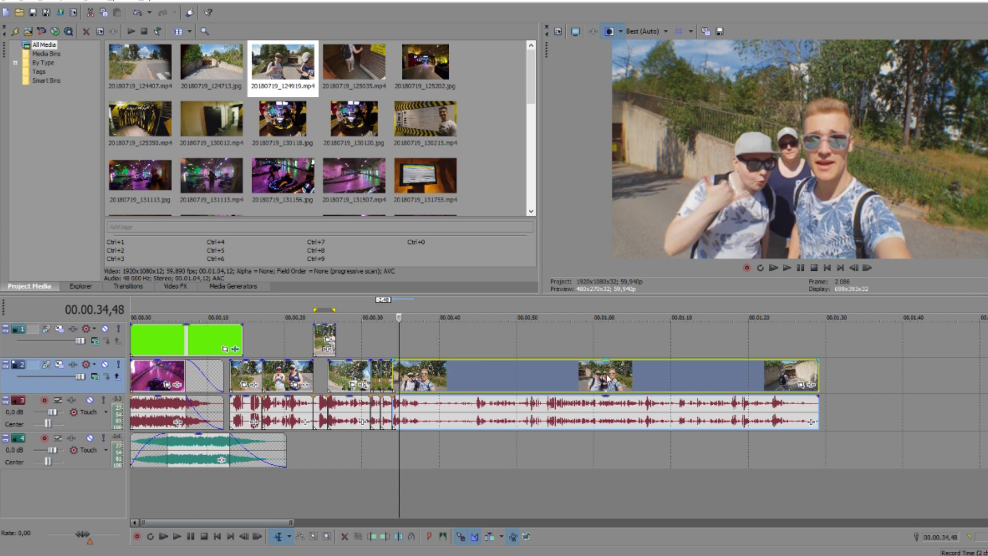
# - Preview the long street clip at several points and split it with its audio at 00.00.43,55
pyautogui.click(608, 378)
pyautogui.click(527, 369)
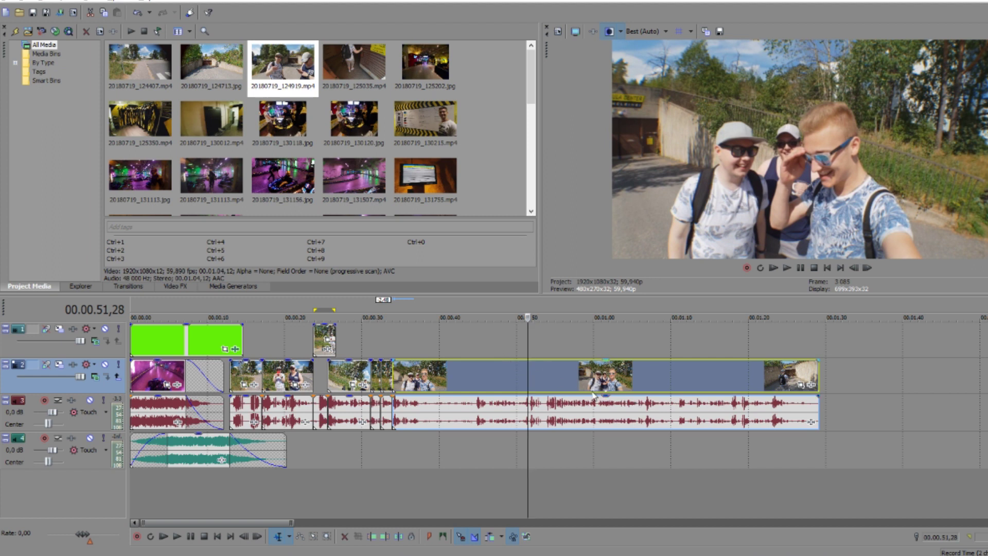
pyautogui.click(470, 374)
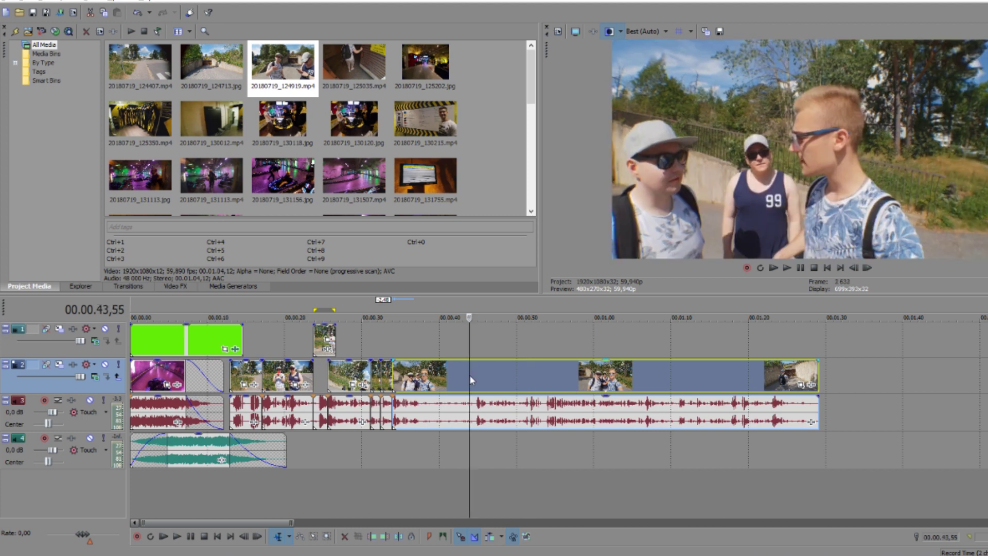
pyautogui.press('s')
# - Split the street clip at about 49 seconds and delete the section between the two splits
pyautogui.click(509, 379)
pyautogui.press('s')
pyautogui.click(477, 380)
pyautogui.press('Delete')
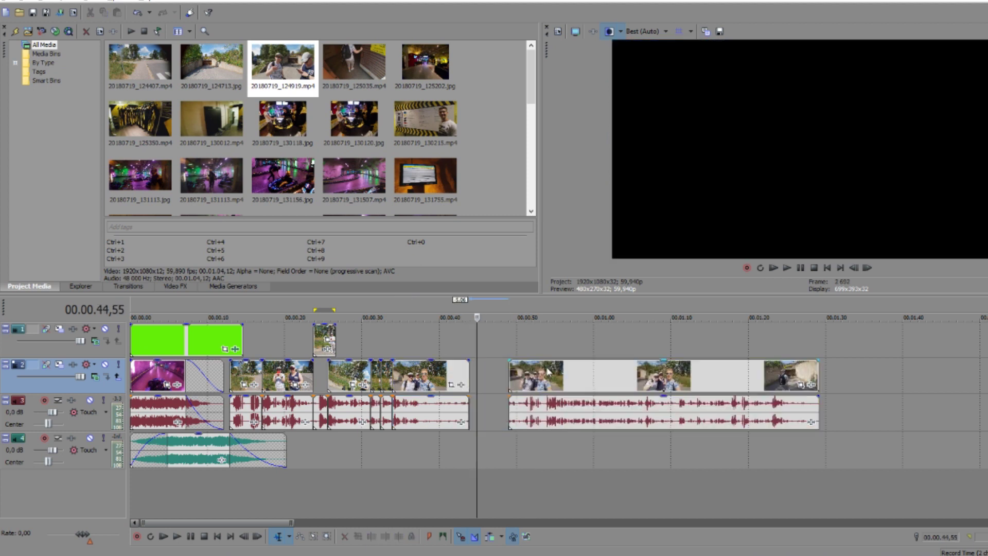
# - Split the remaining street clip at 00.00.55,39 and move its second part to start at about one minute
pyautogui.click(518, 383)
pyautogui.click(560, 385)
pyautogui.press('s')
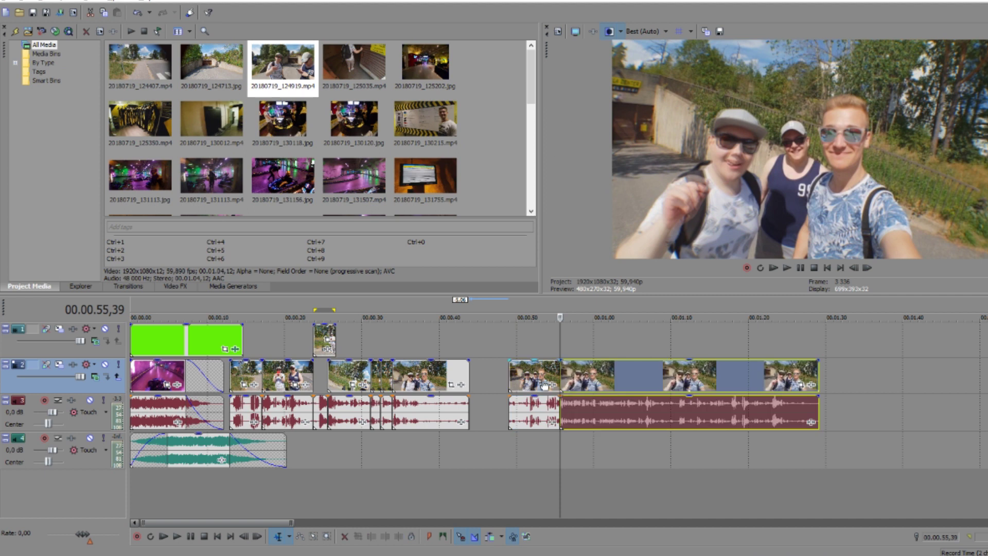
pyautogui.moveTo(573, 385); pyautogui.dragTo(609, 386)
pyautogui.click(529, 384)
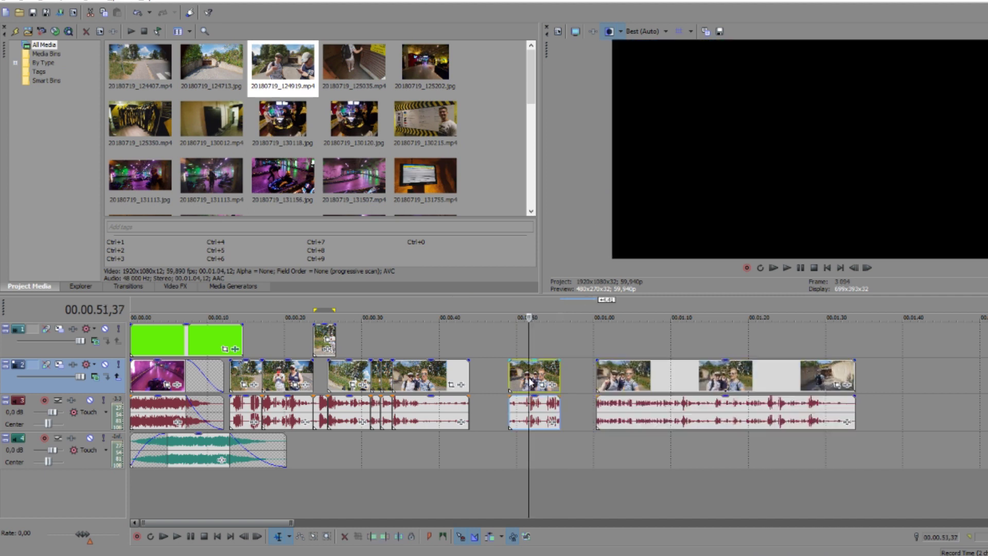
# - Split the short street clip at 00.00.51,37 and about 54 seconds, and delete the piece in between
pyautogui.press('s')
pyautogui.click(548, 381)
pyautogui.press('s')
pyautogui.click(538, 380)
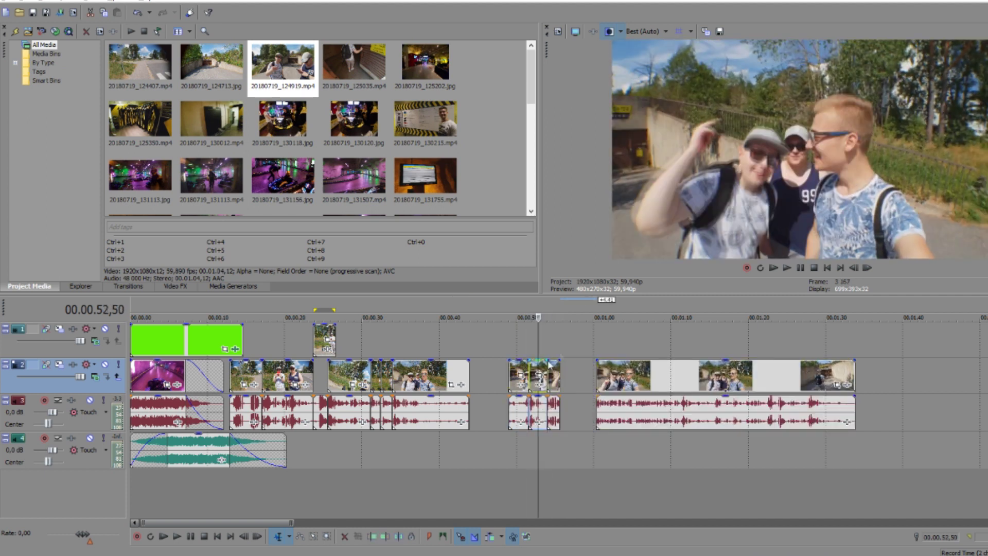
pyautogui.press('Delete')
# - Undo the deletions, the move and the splits made on the street clip after the one at 00.00.43,55
pyautogui.hotkey('ctrl', 'z')
pyautogui.hotkey('ctrl', 'z')
pyautogui.hotkey('ctrl', 'z')
pyautogui.hotkey('ctrl', 'z')
pyautogui.hotkey('ctrl', 'z')
pyautogui.hotkey('ctrl', 'z')
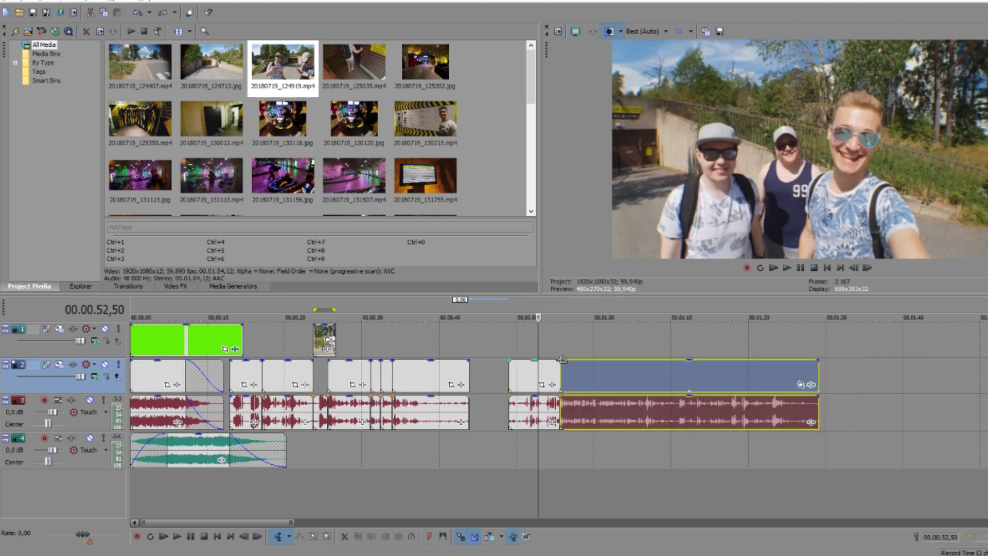
pyautogui.hotkey('ctrl', 'z')
pyautogui.hotkey('ctrl', 'z')
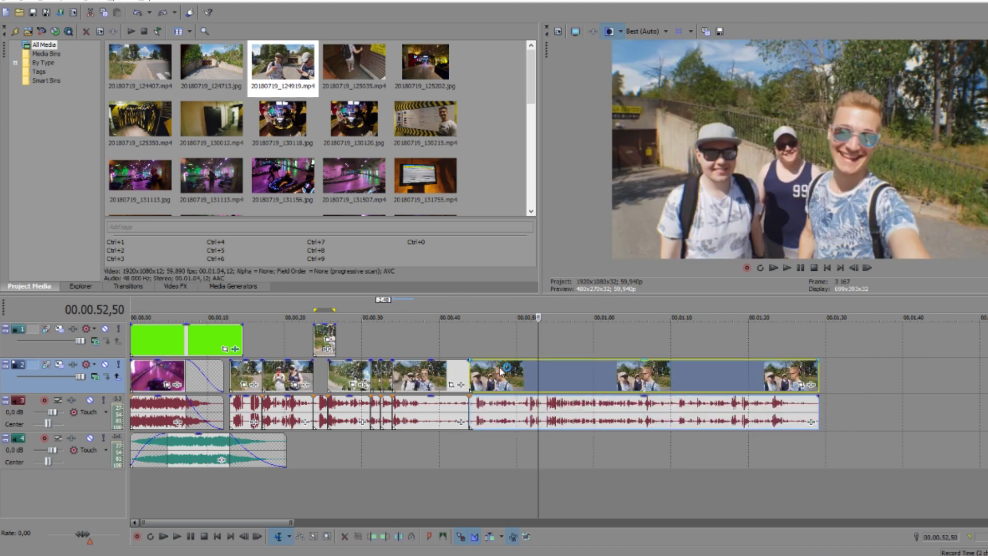
pyautogui.click(426, 376)
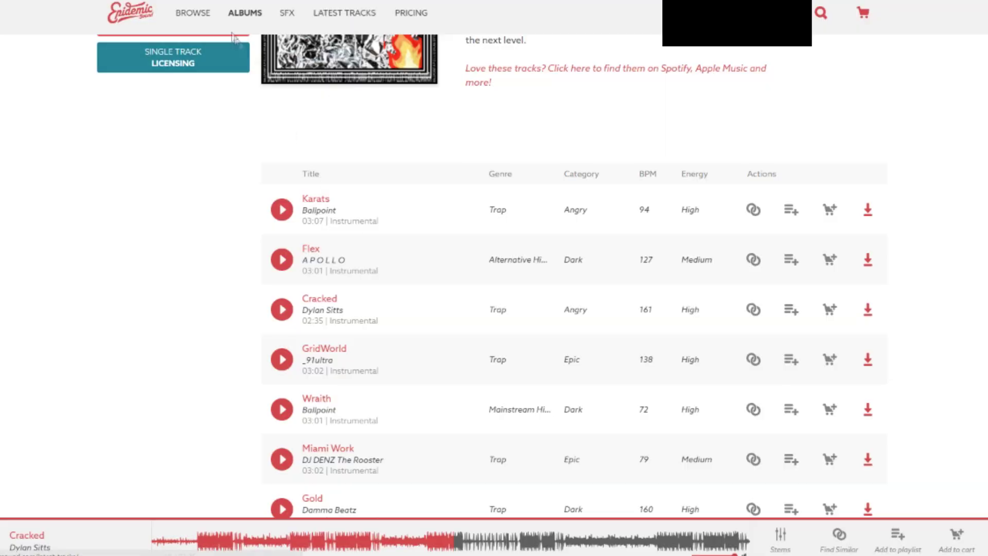
# - Examine the TRAP BEATS album page and its track list on Epidemic Sound in the browser
pyautogui.scroll(3, 245, 145)
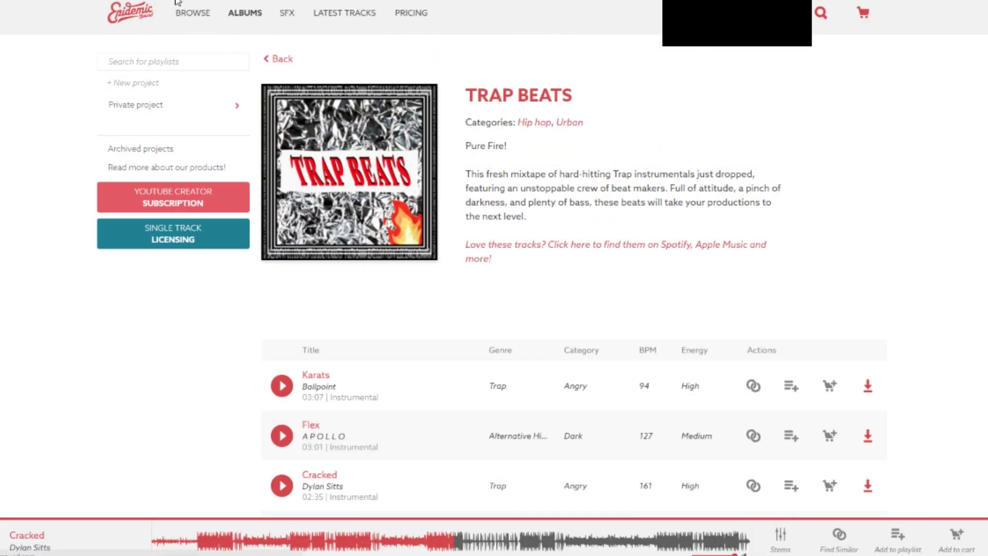
pyautogui.scroll(-3, 404, 259)
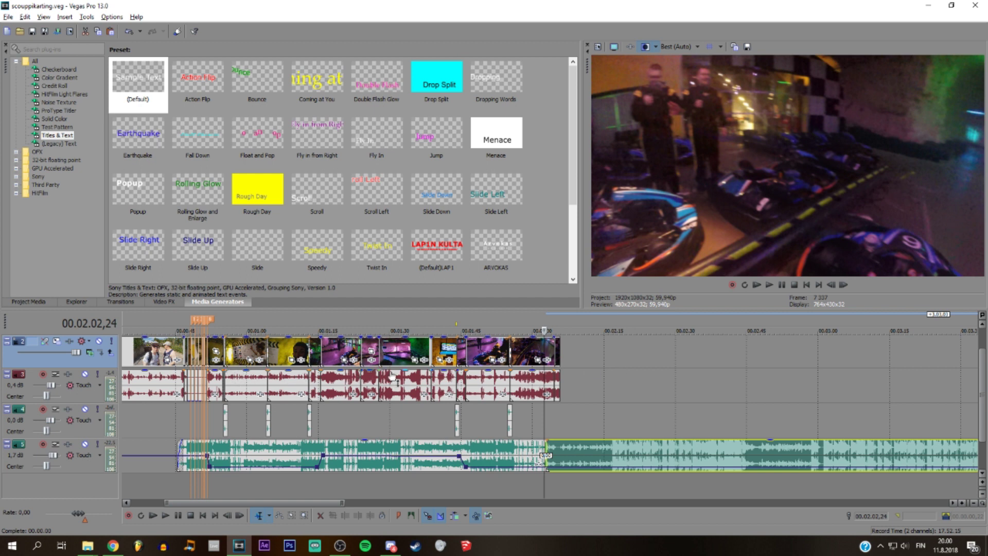
# - Play back the marked montage section with its music from 00.00.47,46 in Vegas Pro
pyautogui.scroll(2, 264, 375)
pyautogui.scroll(-3, 257, 374)
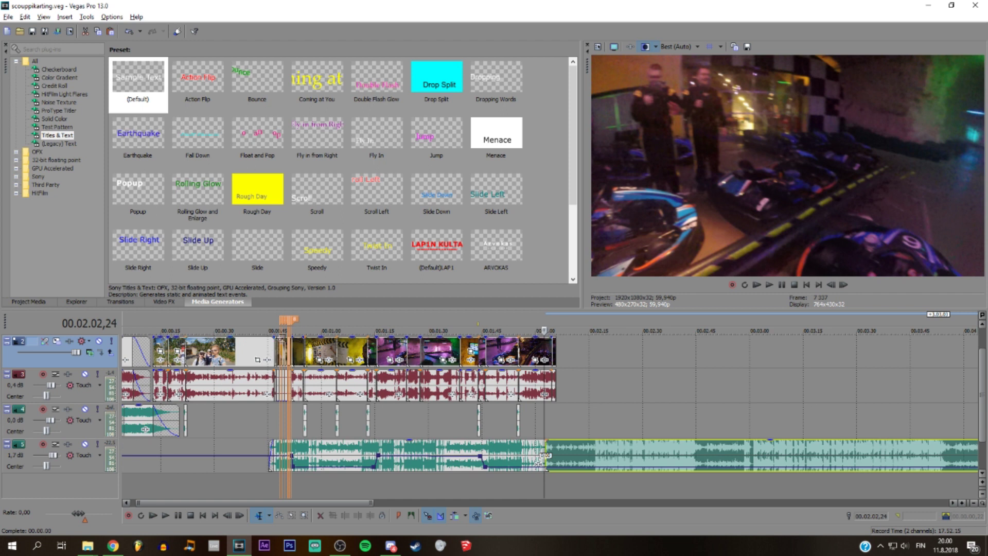
pyautogui.click(275, 343)
pyautogui.scroll(6, 296, 368)
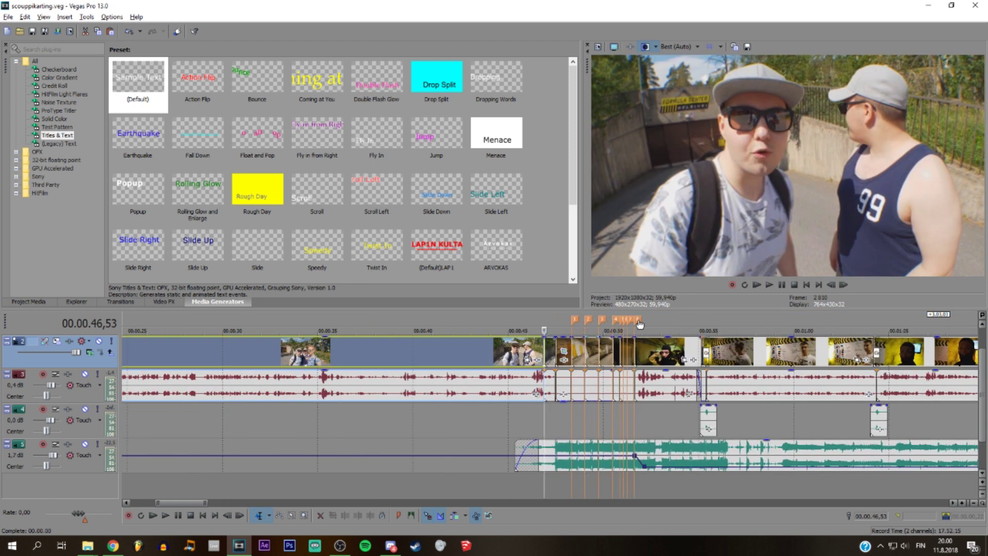
pyautogui.click(564, 352)
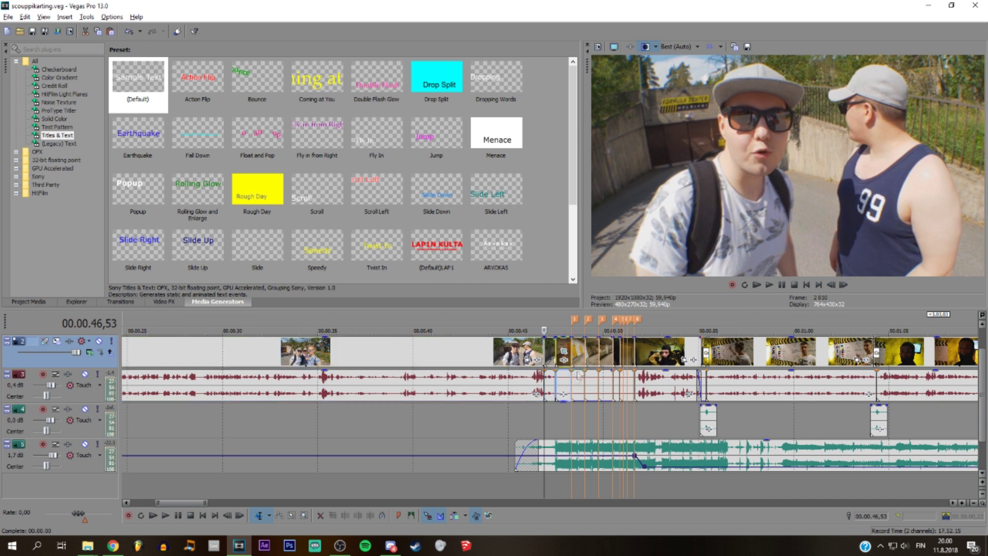
pyautogui.click(556, 435)
pyautogui.press('space')
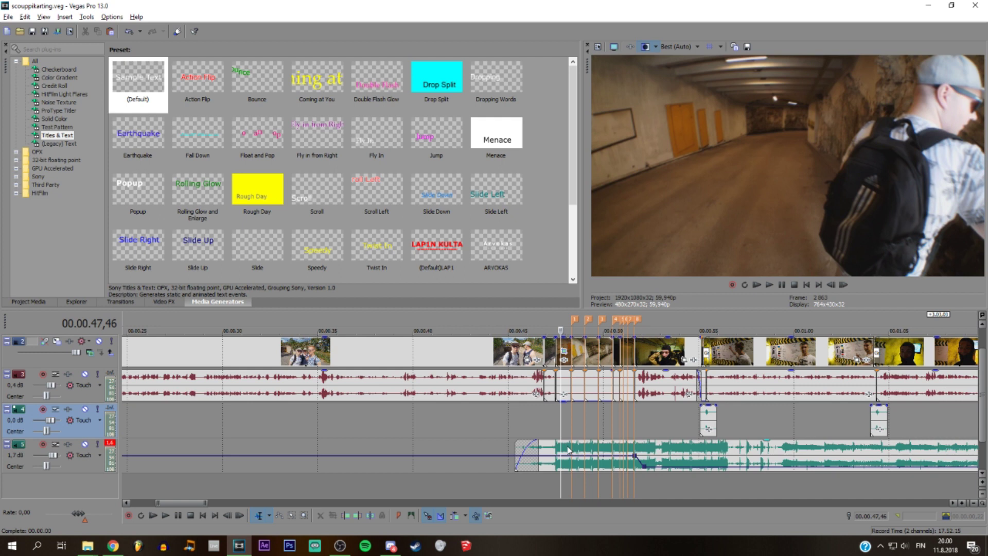
pyautogui.press('space')
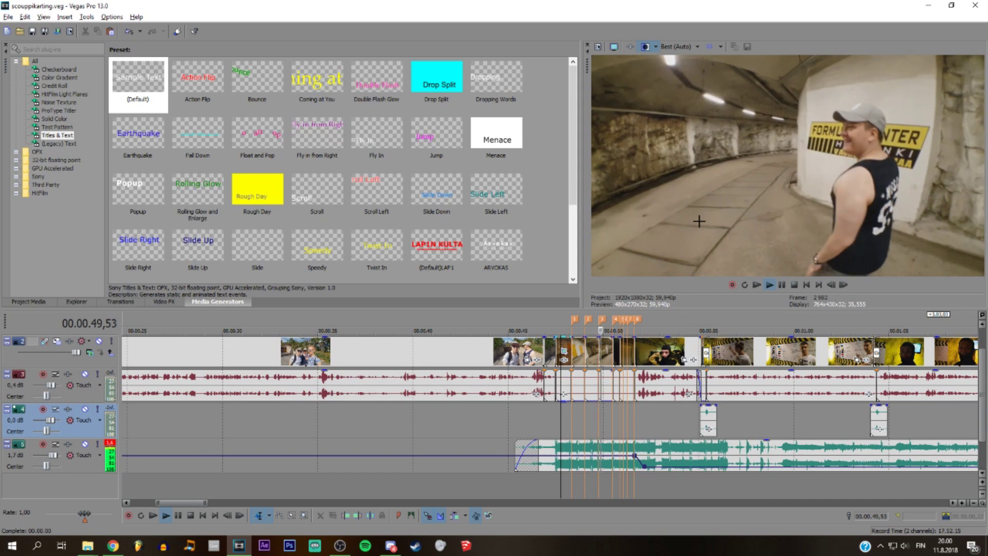
pyautogui.press('space')
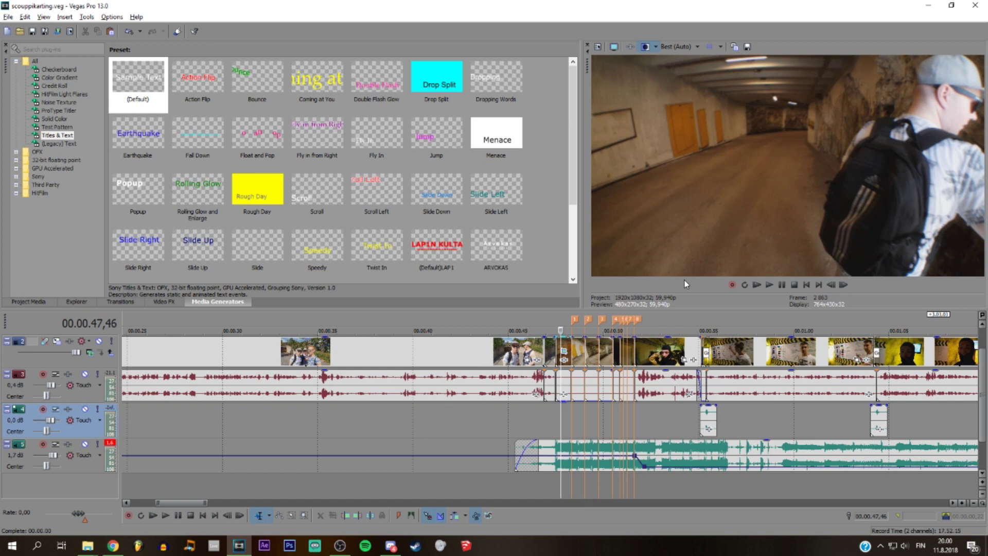
# - Play back the transition from the street clip into the marked montage, starting at 00.00.46,04
pyautogui.scroll(3, 481, 434)
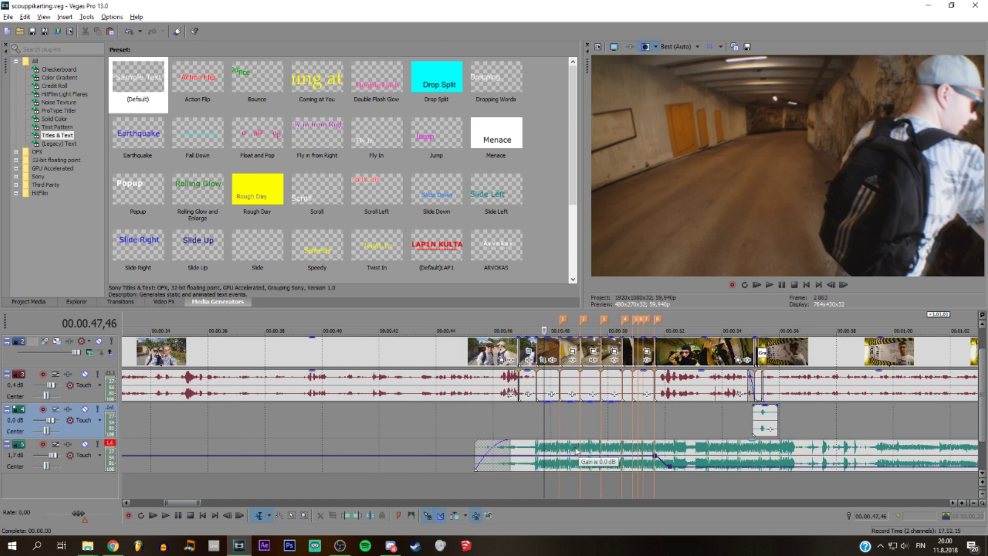
pyautogui.click(480, 430)
pyautogui.press('space')
pyautogui.press('space')
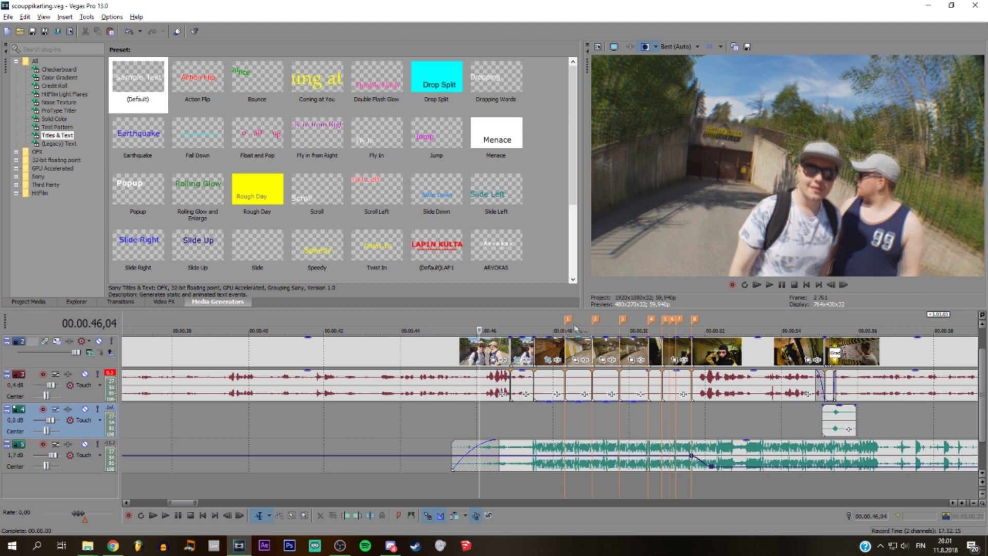
# - Replay the opening of the marked montage and look over the arrangement of clips and music across the timeline
pyautogui.press('space')
pyautogui.press('space')
pyautogui.press('space')
pyautogui.scroll(-4, 618, 368)
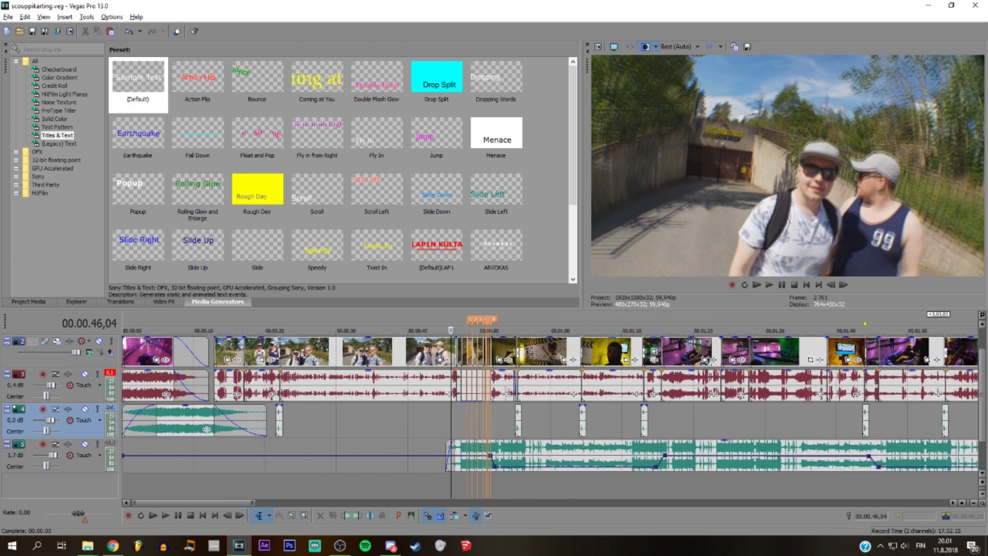
pyautogui.scroll(-2, 650, 355)
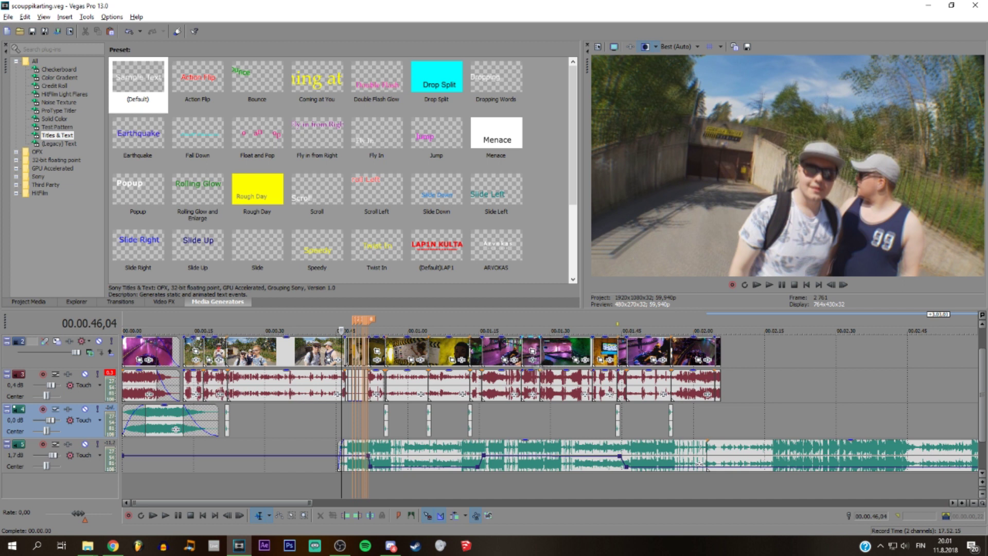
pyautogui.scroll(1, 559, 369)
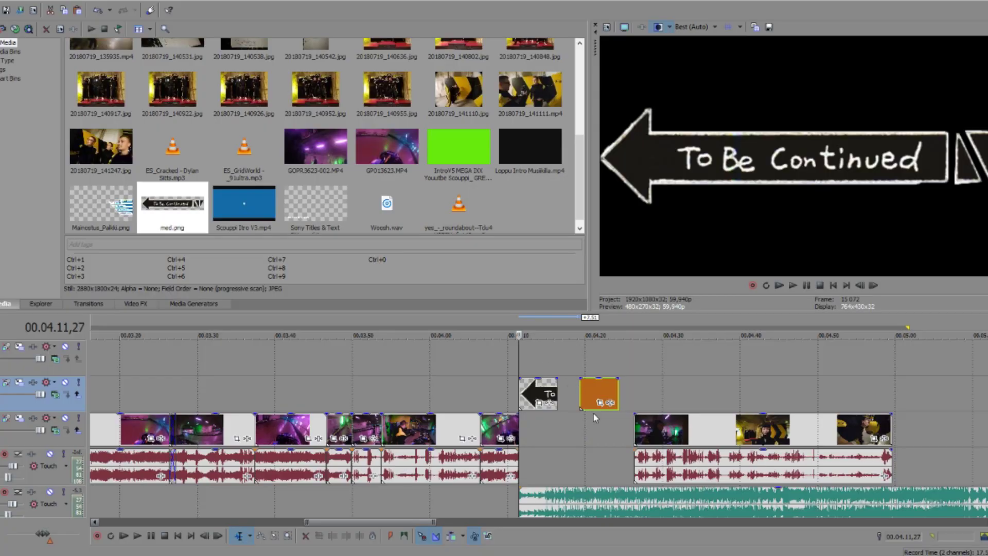
# - Play back the karting footage leading up to the To Be Continued image, starting at 00.04.04,03
pyautogui.click(501, 430)
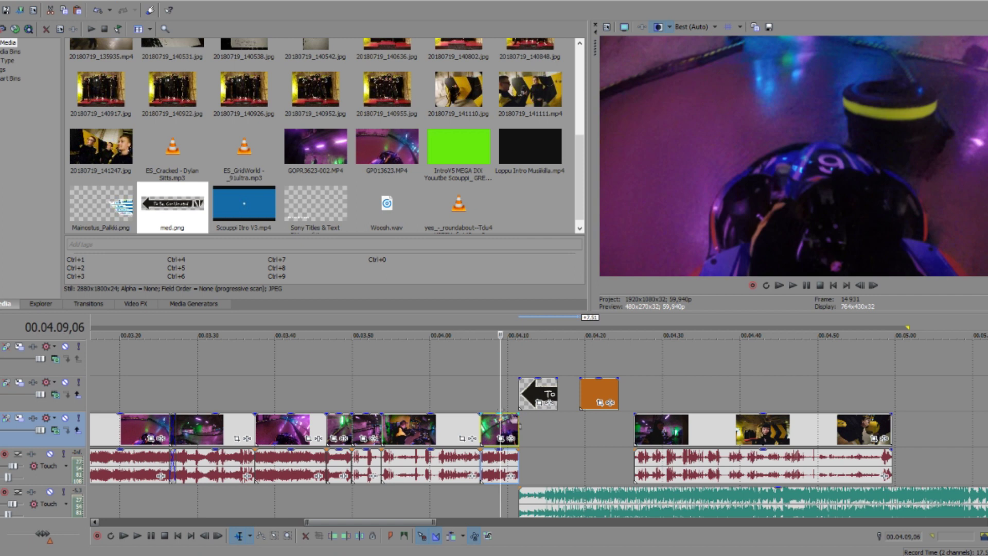
pyautogui.click(462, 437)
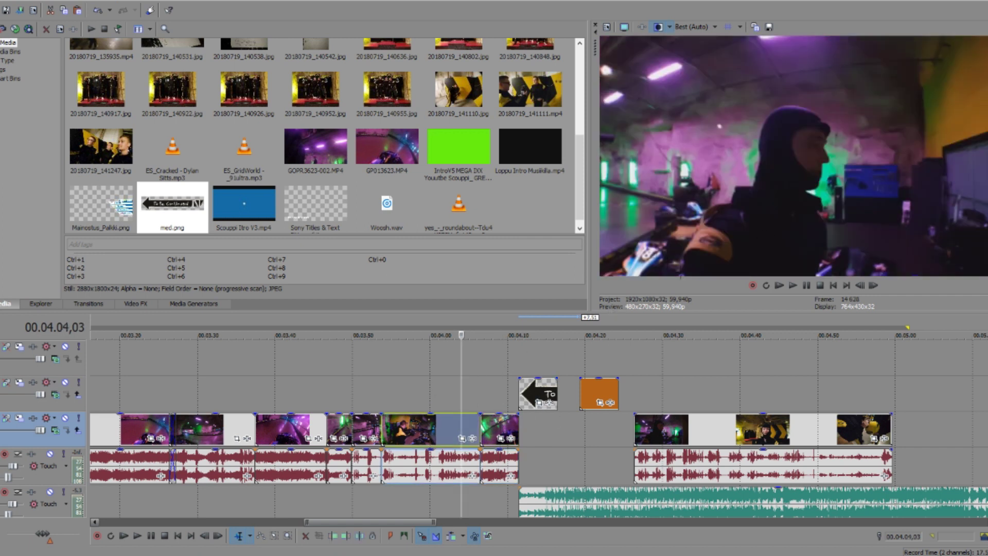
pyautogui.scroll(2, 480, 420)
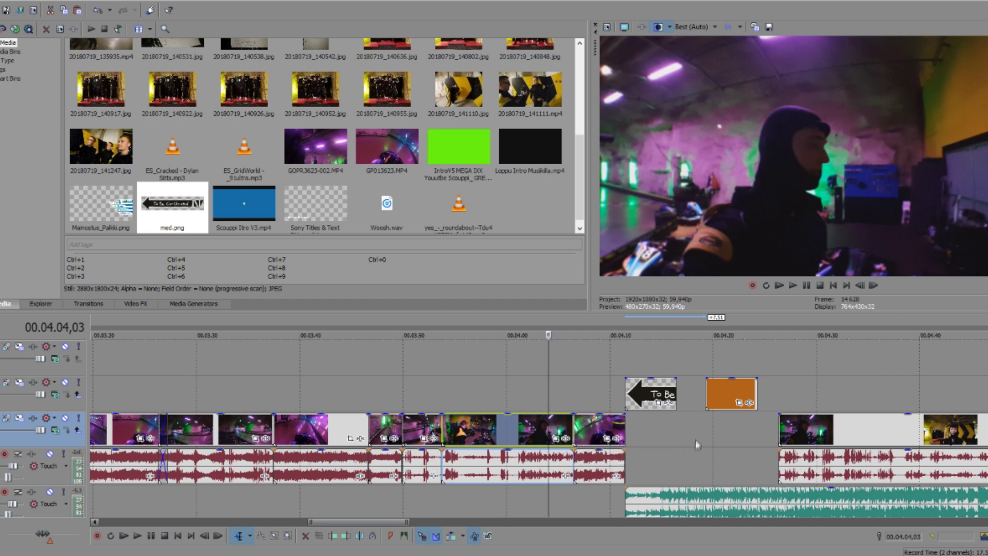
pyautogui.press('space')
# - Crop the To Be Continued image to the 16:9 Widescreen TV aspect ratio and shift it lower in the picture
pyautogui.moveTo(662, 401); pyautogui.dragTo(654, 402)
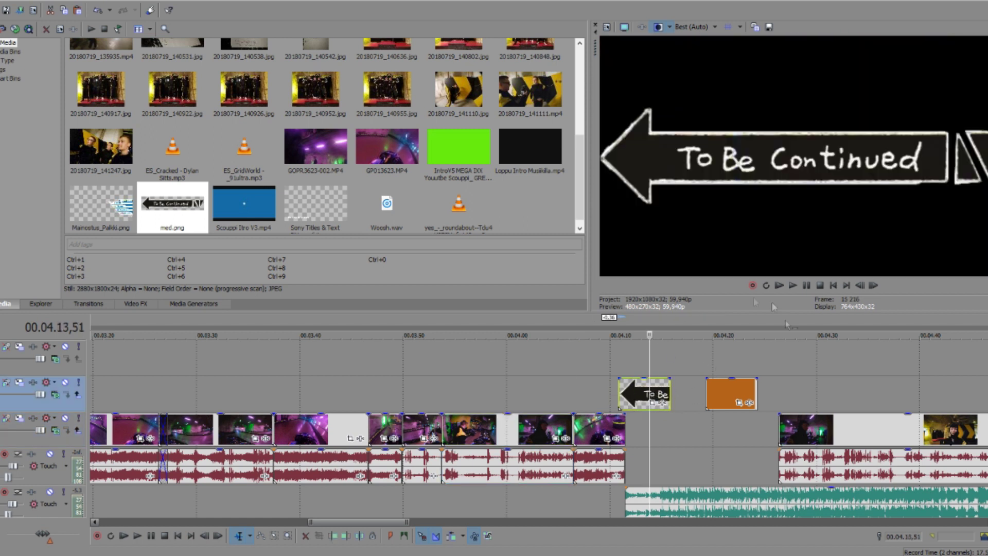
pyautogui.click(652, 403)
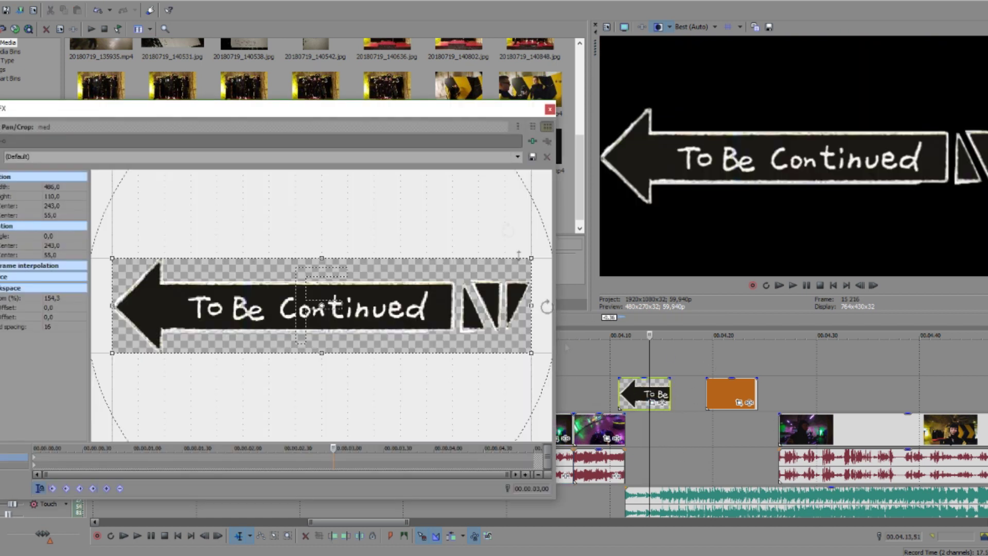
pyautogui.click(513, 156)
pyautogui.click(486, 187)
pyautogui.moveTo(406, 260); pyautogui.dragTo(427, 254)
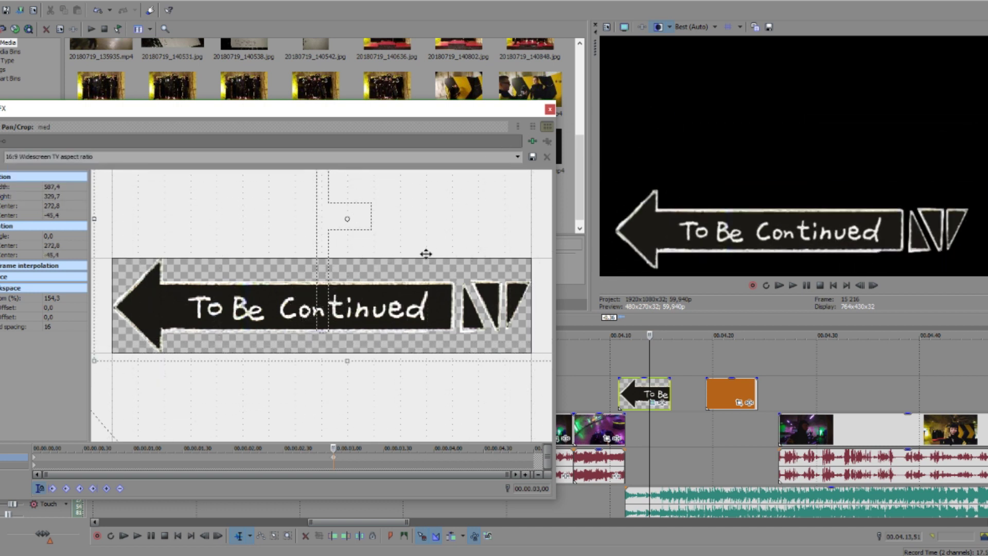
# - Shrink the To Be Continued image with a crop frame of about 922 by 517 and place it in the picture's lower-left corner
pyautogui.scroll(-6, 426, 253)
pyautogui.moveTo(457, 195); pyautogui.dragTo(515, 155)
pyautogui.moveTo(393, 283); pyautogui.dragTo(466, 253)
pyautogui.scroll(-2, 450, 282)
pyautogui.moveTo(523, 220); pyautogui.dragTo(500, 219)
pyautogui.click(507, 155)
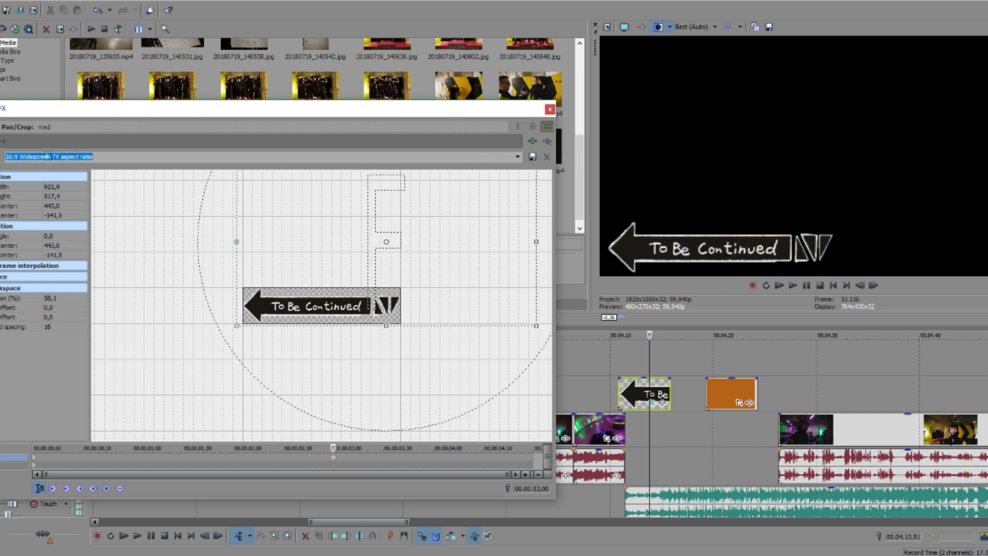
pyautogui.click(549, 110)
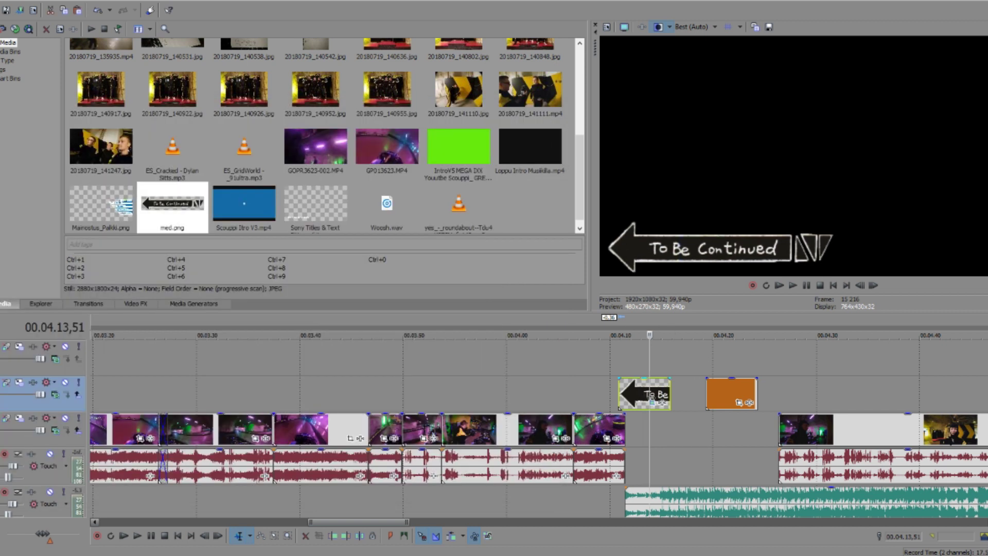
# - Place the To Be Continued image above the last karting clip, starting at 00.04.06,30, and preview it
pyautogui.moveTo(641, 394); pyautogui.dragTo(597, 394)
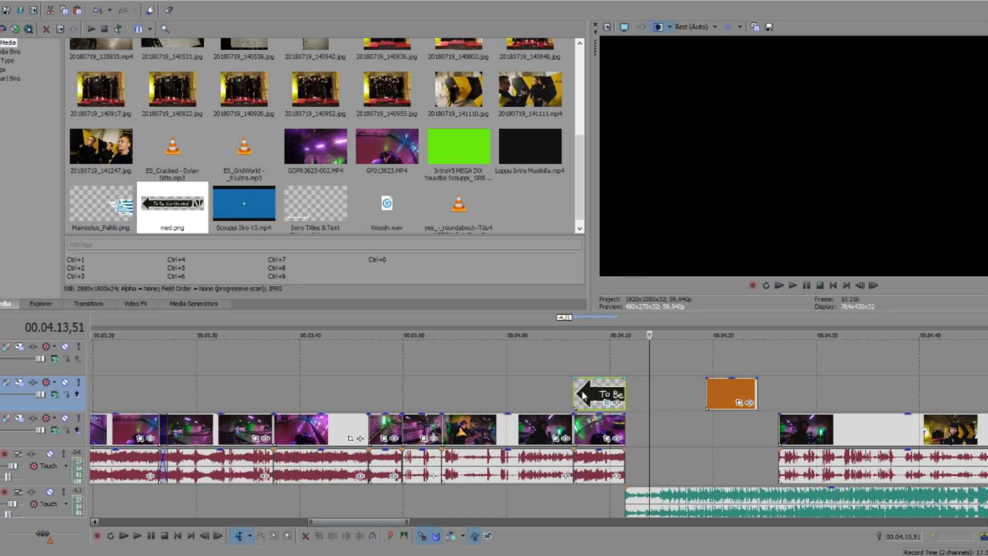
pyautogui.click(575, 391)
pyautogui.press('space')
pyautogui.press('space')
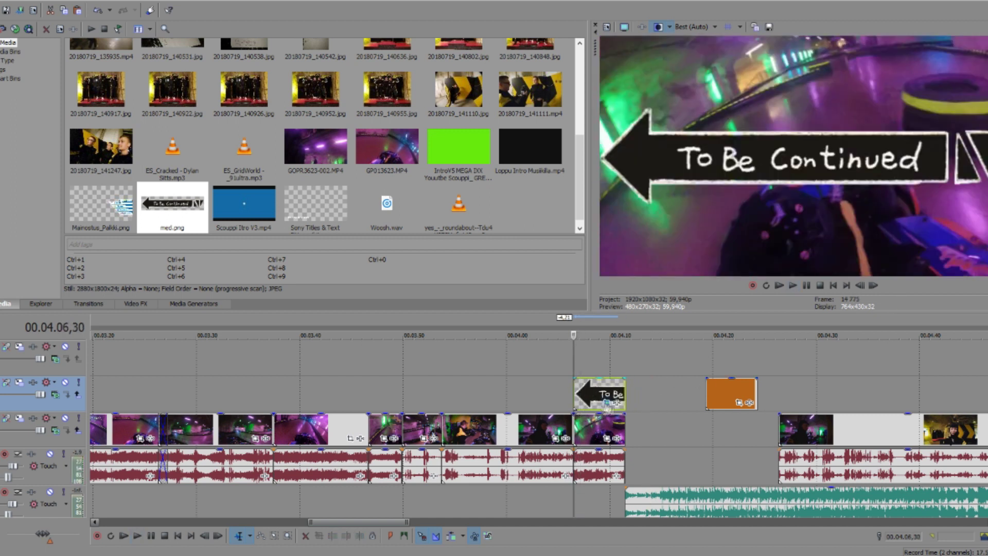
# - Apply the reduced 16:9 framing to the To Be Continued image from its first frame and play back the result
pyautogui.click(607, 403)
pyautogui.click(333, 458)
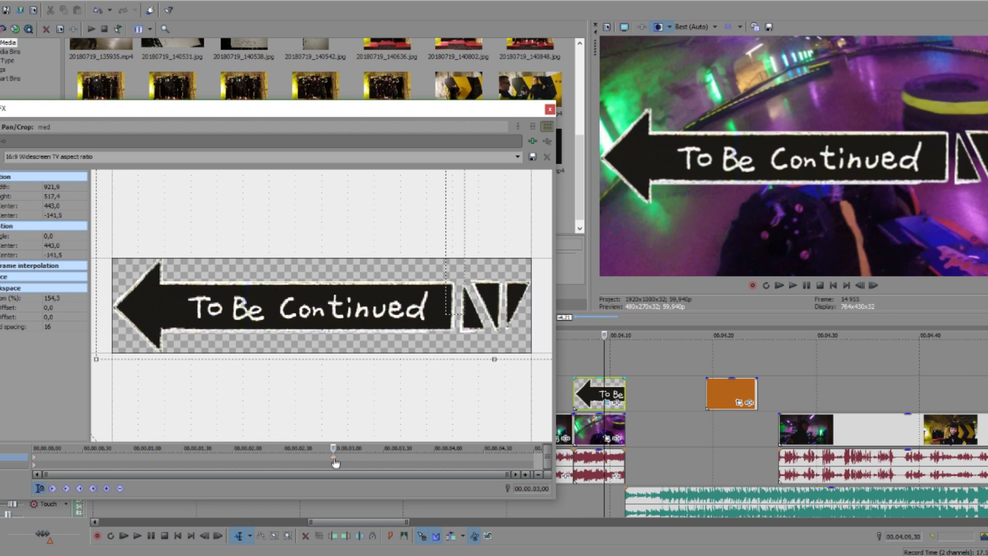
pyautogui.click(36, 462)
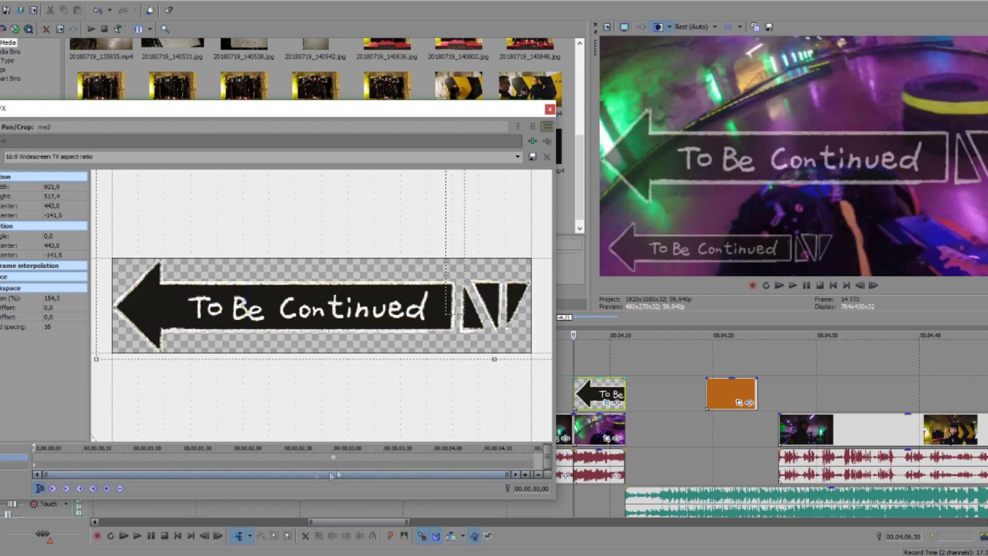
pyautogui.click(549, 109)
pyautogui.press('space')
# - Move the orange background to the track above the To Be Continued image and preview the overlap
pyautogui.press('space')
pyautogui.press('space')
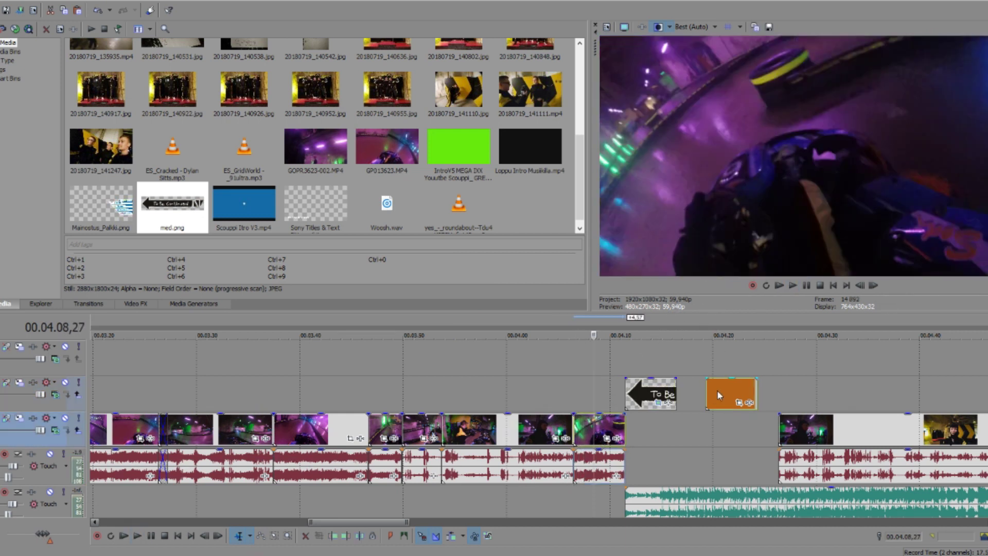
pyautogui.moveTo(719, 398); pyautogui.dragTo(648, 416)
pyautogui.click(646, 365)
pyautogui.press('space')
pyautogui.press('space')
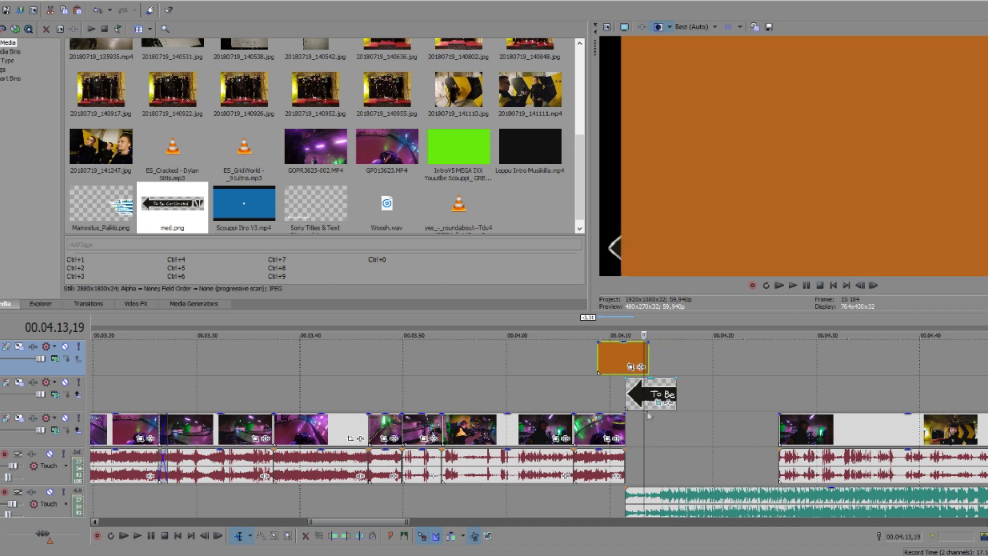
# - Play the last karting clip, split it at about 00.04.09,06 and delete the remainder
pyautogui.click(573, 426)
pyautogui.scroll(3, 607, 435)
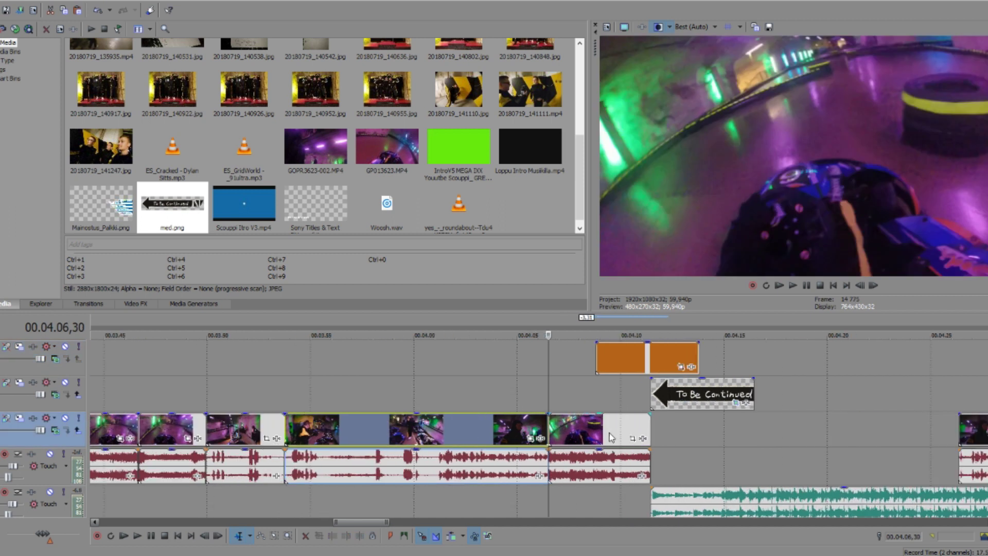
pyautogui.click(561, 429)
pyautogui.press('space')
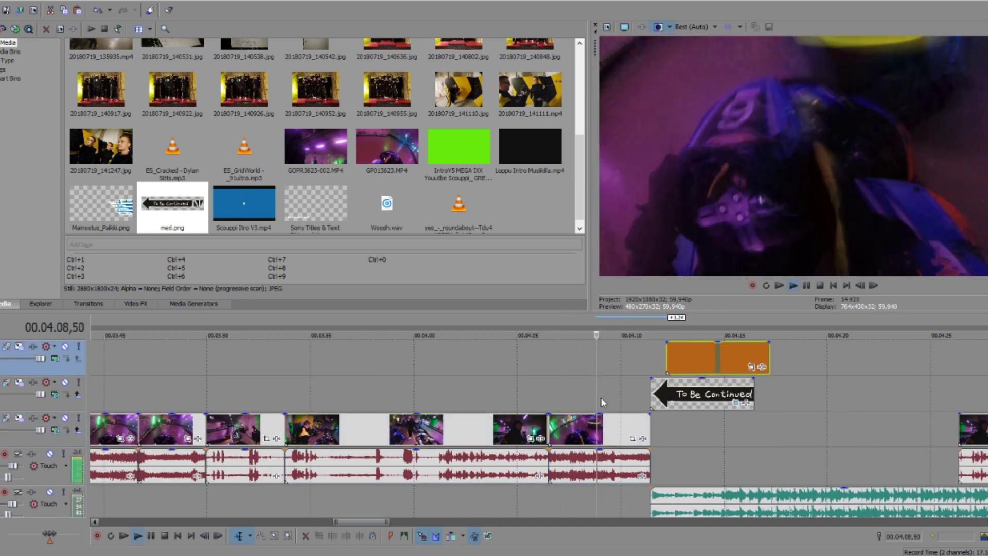
pyautogui.press('Return')
pyautogui.press('s')
pyautogui.press('Delete')
# - Save a snapshot of the trimmed clip's end, insert Image24.jpg after the clip, and stack the orange background and arrow image above it
pyautogui.click(595, 427)
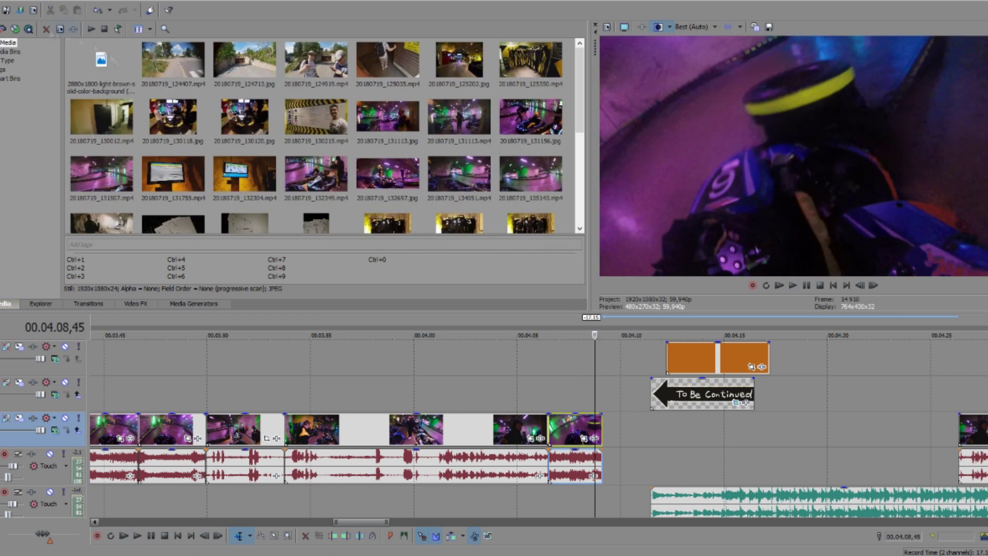
pyautogui.scroll(-4, 458, 149)
pyautogui.moveTo(460, 139); pyautogui.dragTo(606, 429)
pyautogui.moveTo(690, 358); pyautogui.dragTo(630, 395)
pyautogui.moveTo(731, 392); pyautogui.dragTo(682, 361)
# - Crop the orange background to the 16:9 Widescreen TV aspect ratio and lower its opacity over the freeze frame
pyautogui.click(687, 402)
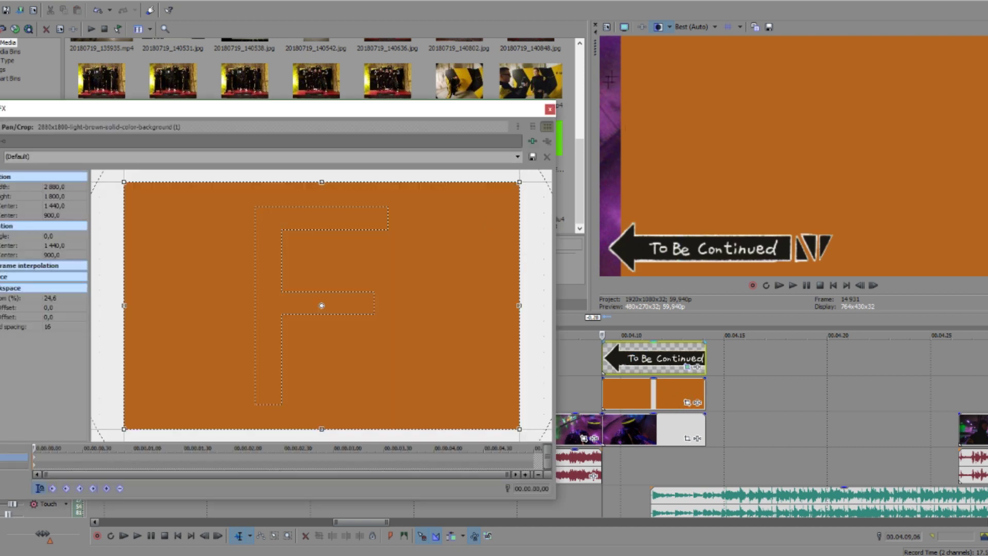
pyautogui.click(517, 157)
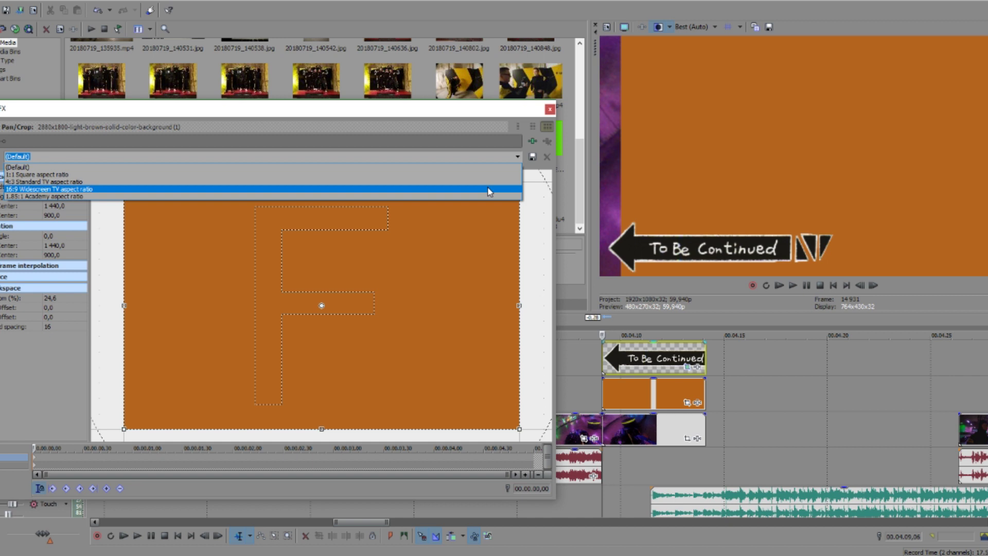
pyautogui.click(487, 186)
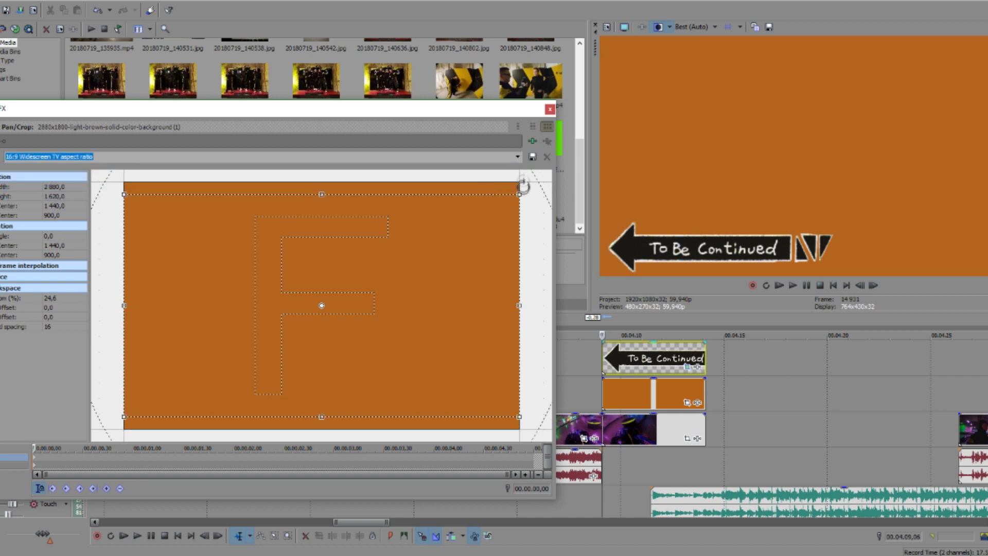
pyautogui.click(550, 108)
pyautogui.moveTo(648, 379); pyautogui.dragTo(654, 406)
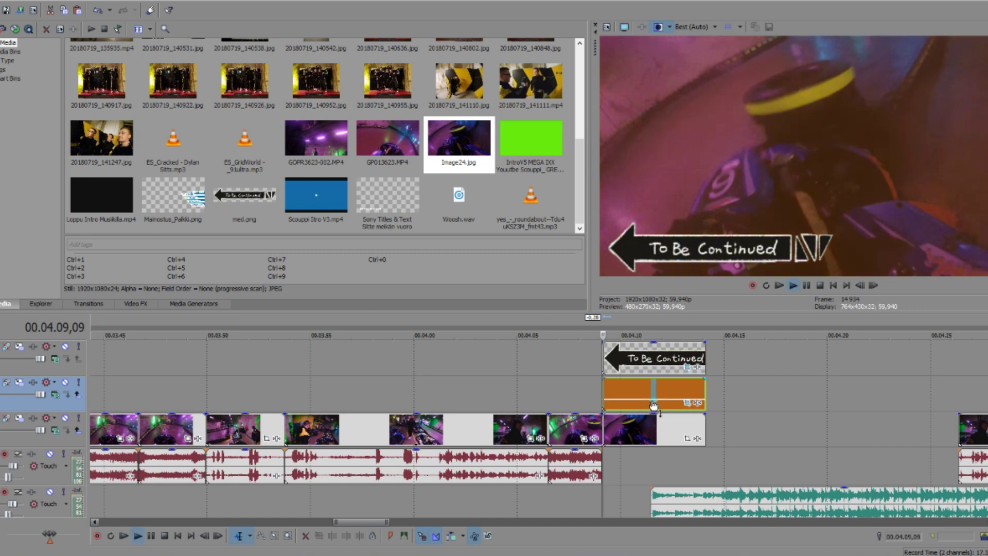
pyautogui.press('space')
# - Move the To Be Continued music to start with the last karting clip at 00.04.06,30 and play it back
pyautogui.click(668, 507)
pyautogui.moveTo(667, 507); pyautogui.dragTo(571, 500)
pyautogui.press('space')
pyautogui.click(526, 497)
pyautogui.press('space')
# - Lower the last karting clip's audio gain to -6,1 dB and add a short fade-in to the music
pyautogui.click(551, 462)
pyautogui.moveTo(575, 449); pyautogui.dragTo(575, 468)
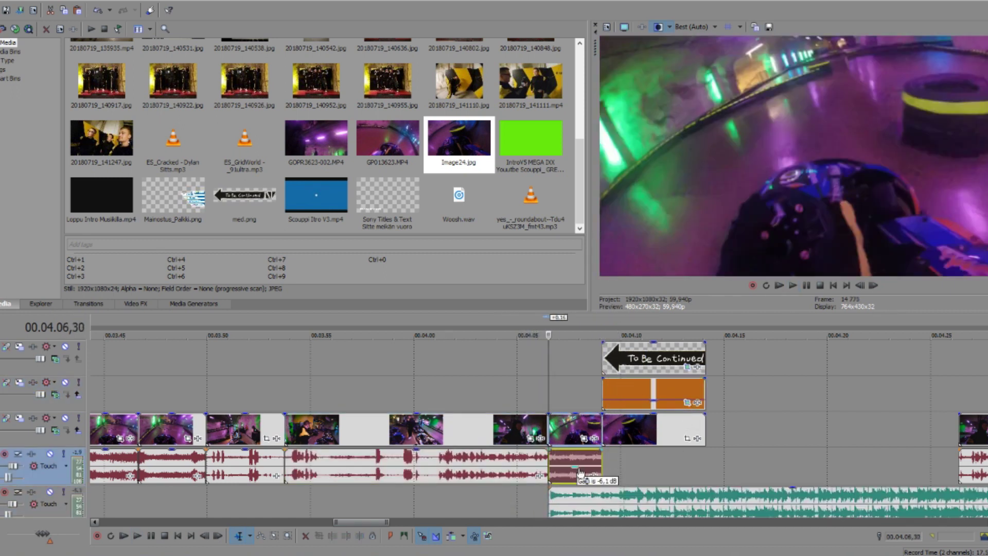
pyautogui.press('space')
pyautogui.click(630, 502)
pyautogui.moveTo(550, 499); pyautogui.dragTo(559, 497)
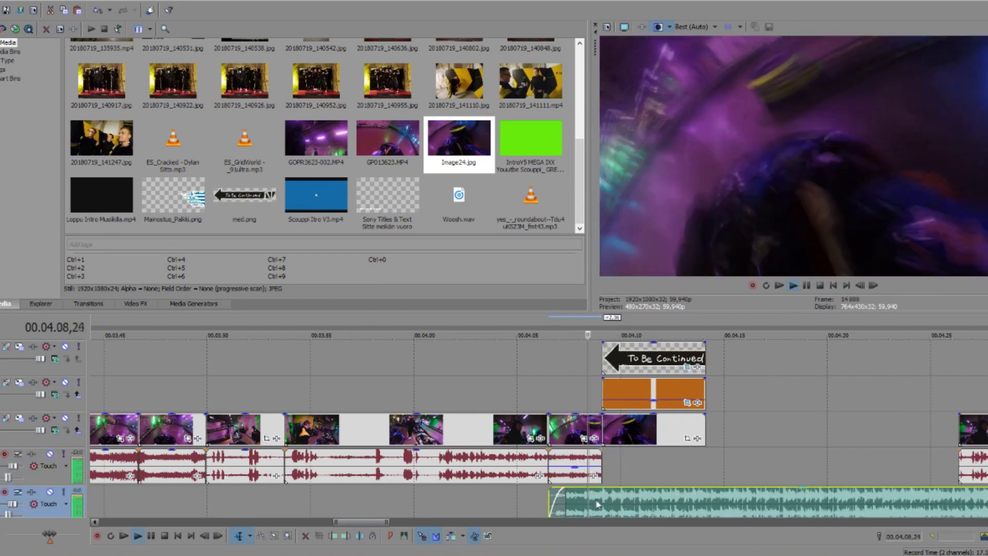
# - Split the freeze frame, its overlays and the music at 00.04.11,13 and delete the remainders
pyautogui.click(645, 428)
pyautogui.keyDown('shift'); pyautogui.click(648, 357); pyautogui.keyUp('shift')
pyautogui.press('s')
pyautogui.press('Delete')
pyautogui.click(645, 498)
pyautogui.press('s')
pyautogui.press('Delete')
# - Close the gap by moving the following clips and background music to start at 00.04.11,13, right after the freeze frame
pyautogui.moveTo(987, 432); pyautogui.dragTo(675, 434)
pyautogui.scroll(-2, 669, 434)
pyautogui.moveTo(875, 471); pyautogui.dragTo(671, 471)
pyautogui.click(635, 472)
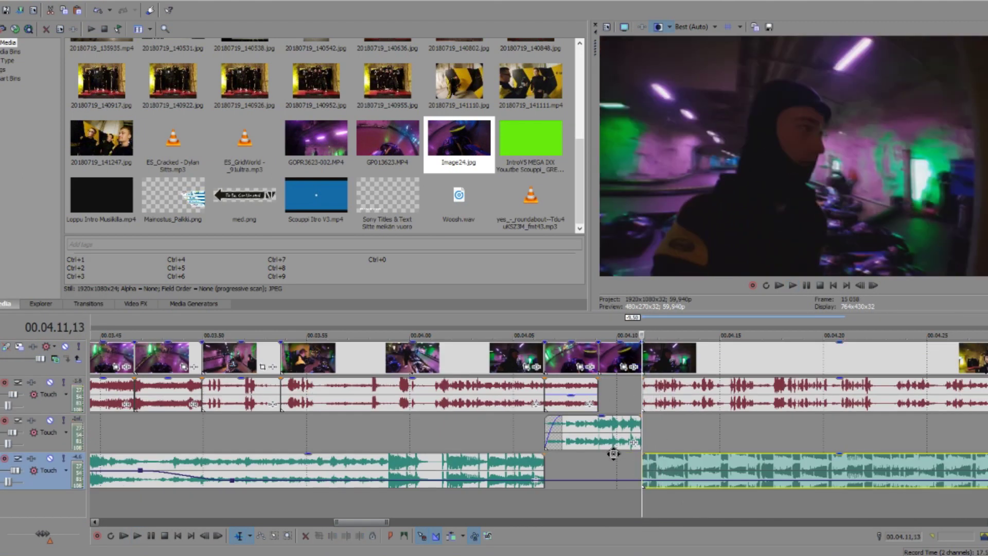
pyautogui.hotkey('ctrl', 'z')
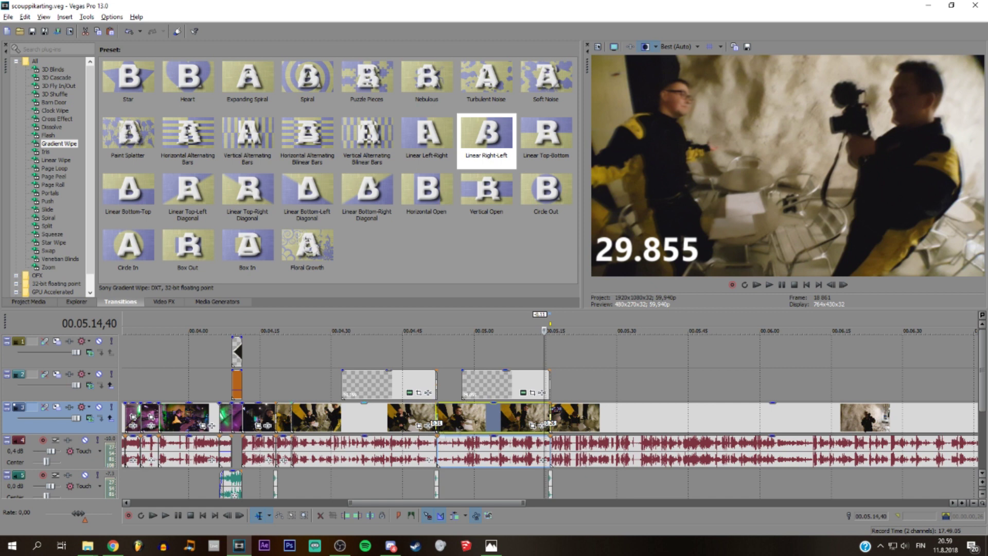
# - Play back the transition between the two table-area clips near 00.05.15 together with the end of the 29.855 title
pyautogui.scroll(6, 571, 412)
pyautogui.press('space')
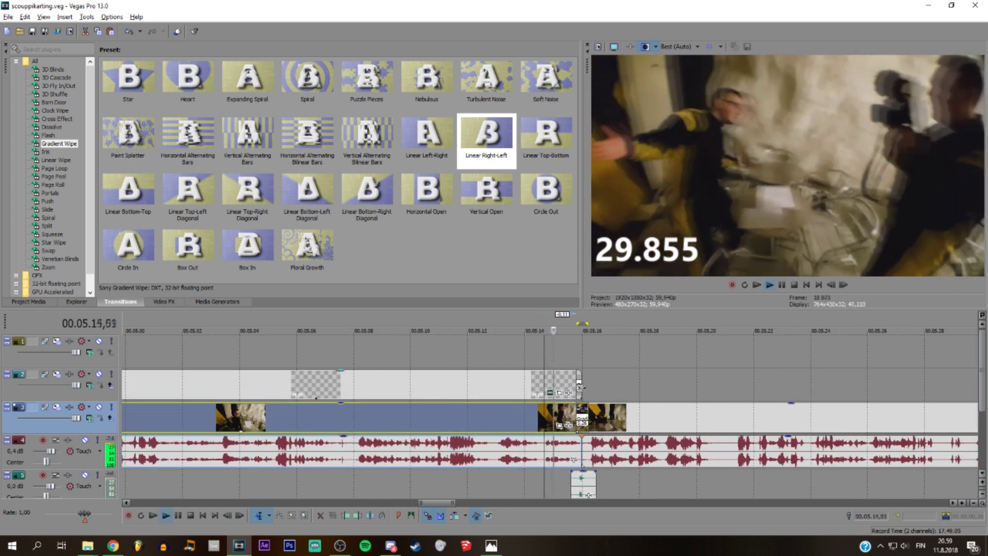
pyautogui.press('space')
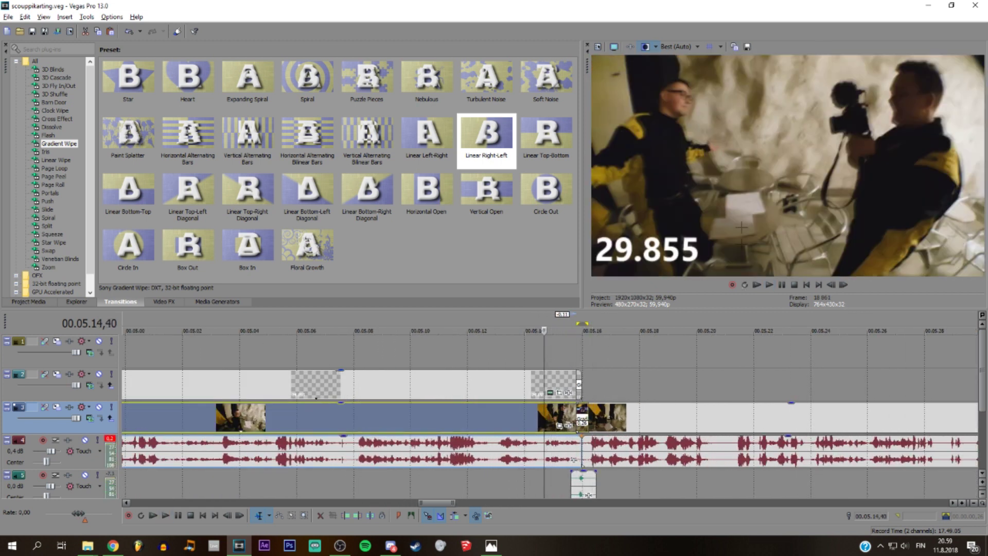
pyautogui.click(578, 381)
pyautogui.press('space')
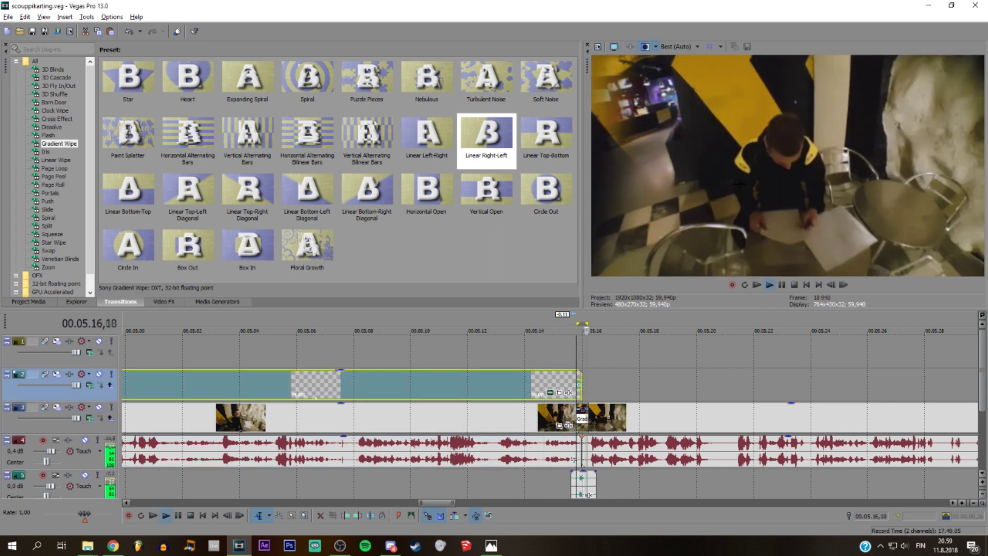
pyautogui.press('space')
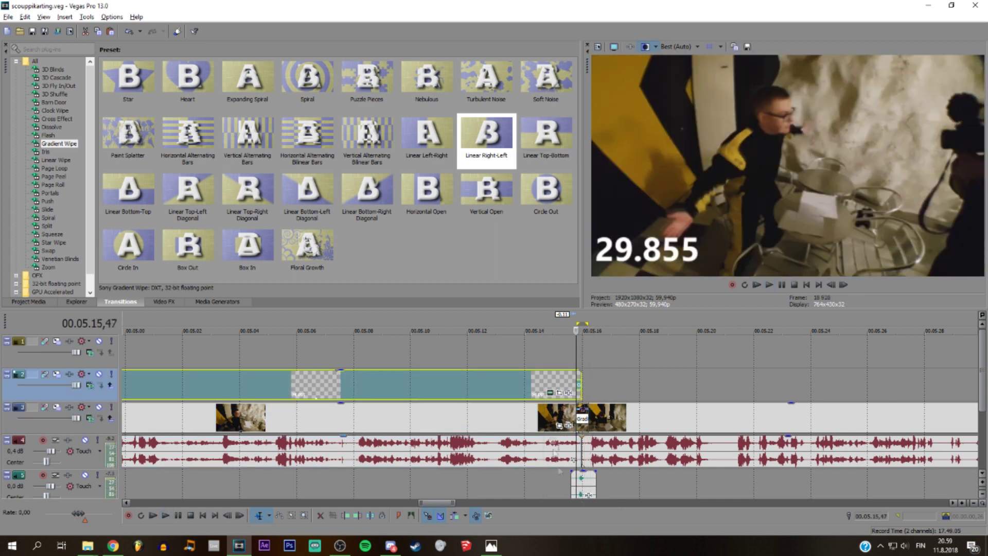
# - Shorten the gradient wipe near 00.05.15,52 by trimming about six frames off the end of the outgoing clip
pyautogui.click(562, 383)
pyautogui.scroll(-3, 582, 411)
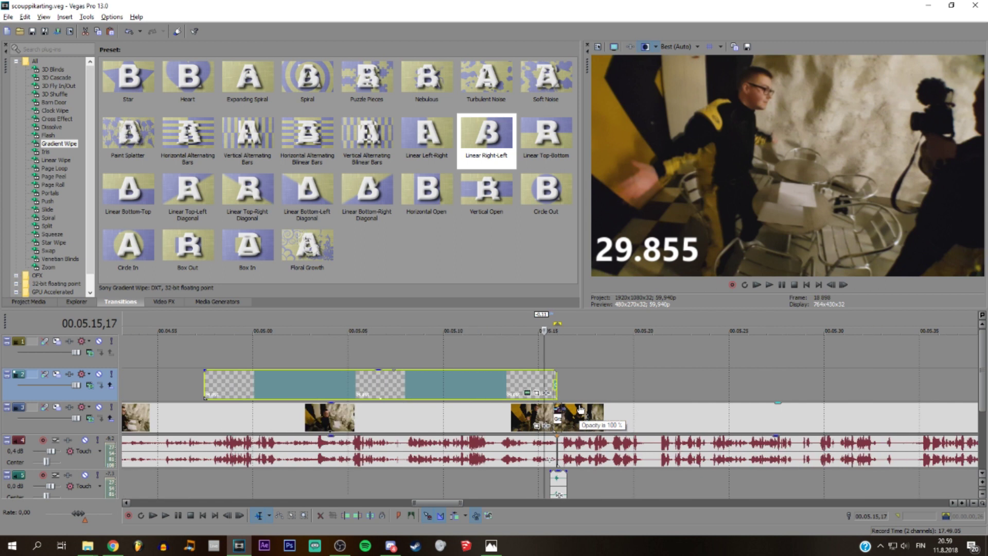
pyautogui.scroll(3, 582, 412)
pyautogui.scroll(1, 580, 410)
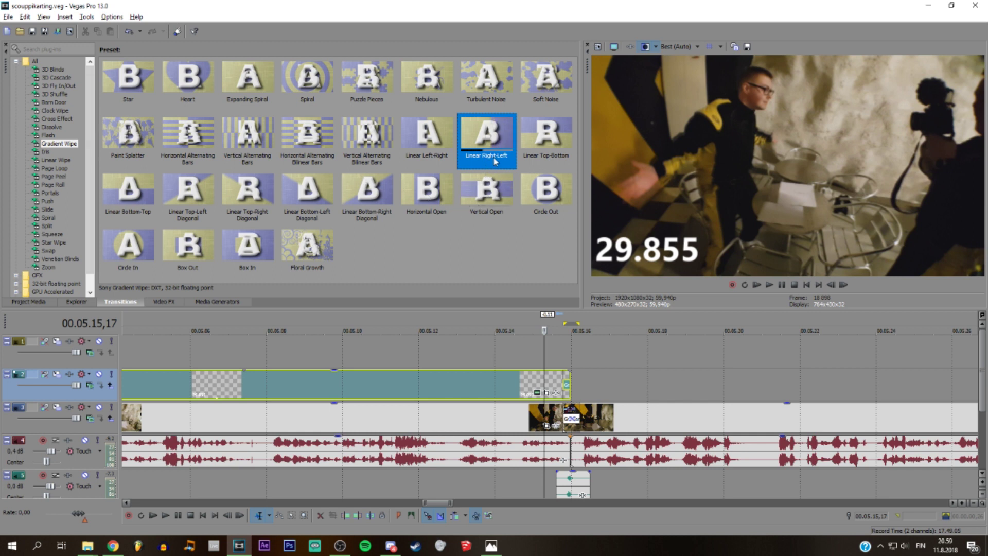
pyautogui.scroll(2, 595, 417)
pyautogui.click(591, 421)
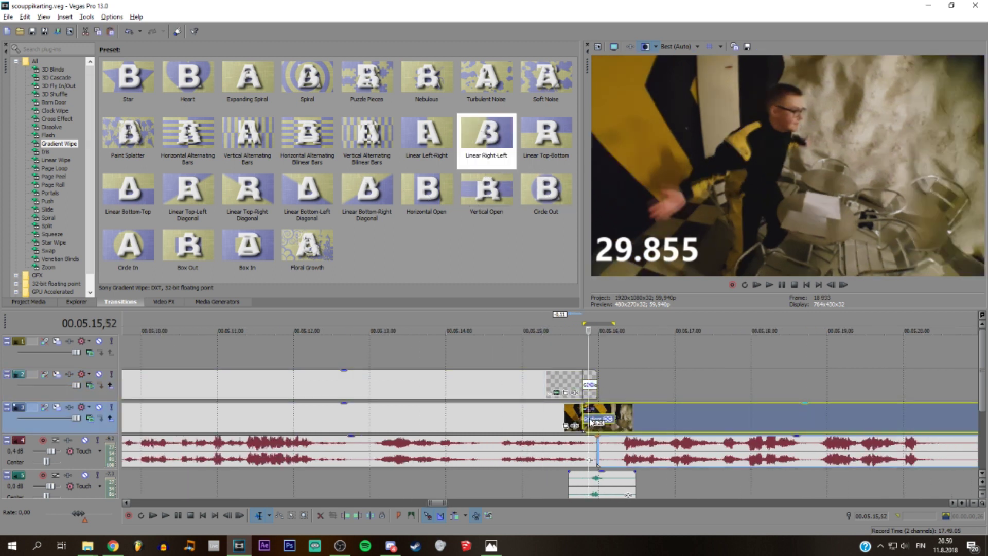
pyautogui.moveTo(584, 418); pyautogui.dragTo(607, 420)
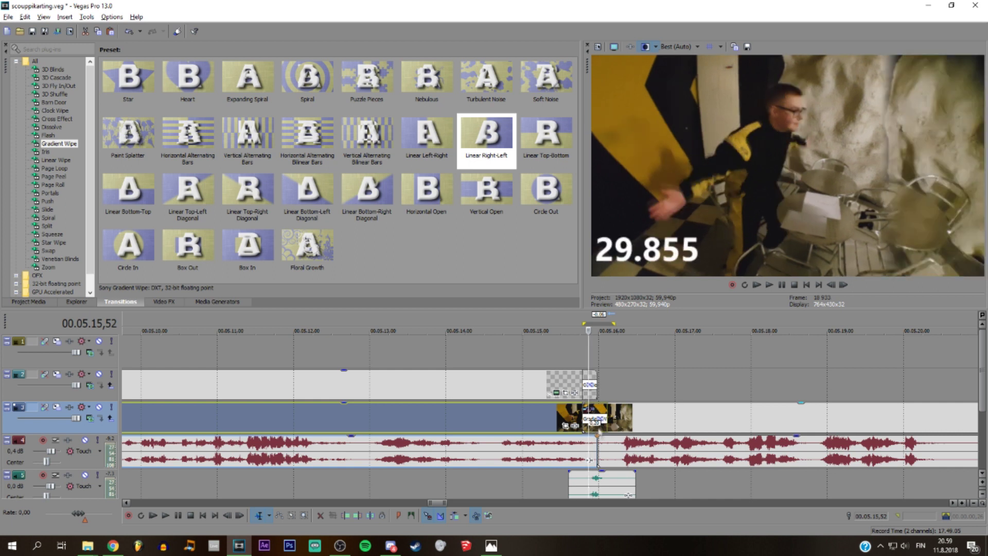
# - Play back the shortened gradient wipe between the two table-area clips near 00.05.15
pyautogui.scroll(-1, 601, 450)
pyautogui.middleClick(603, 390)
pyautogui.click(533, 451)
pyautogui.press('space')
pyautogui.press('space')
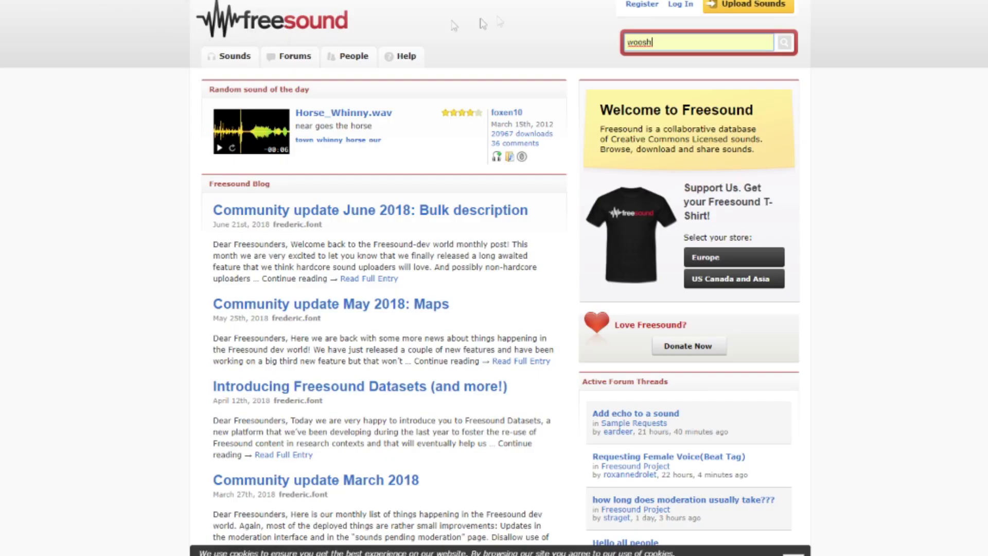
# - Switch to the Freesound website and search it for "woosh"
pyautogui.click(784, 43)
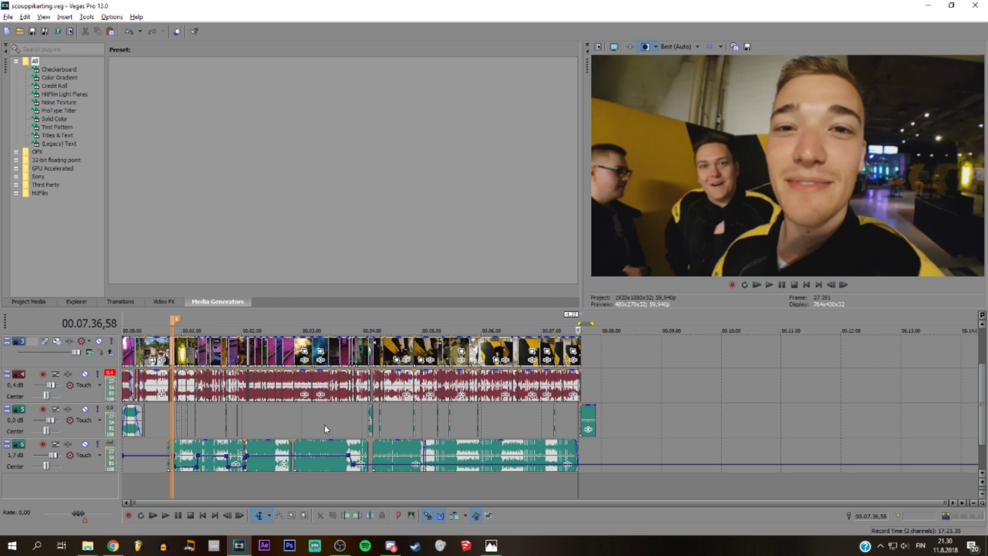
# - Add the ilajuhR/scope Titles & Text preset over the outro event starting at about 00.07.36,58 and select its text for editing
pyautogui.scroll(2, 325, 428)
pyautogui.scroll(-2, 347, 368)
pyautogui.scroll(1, 252, 371)
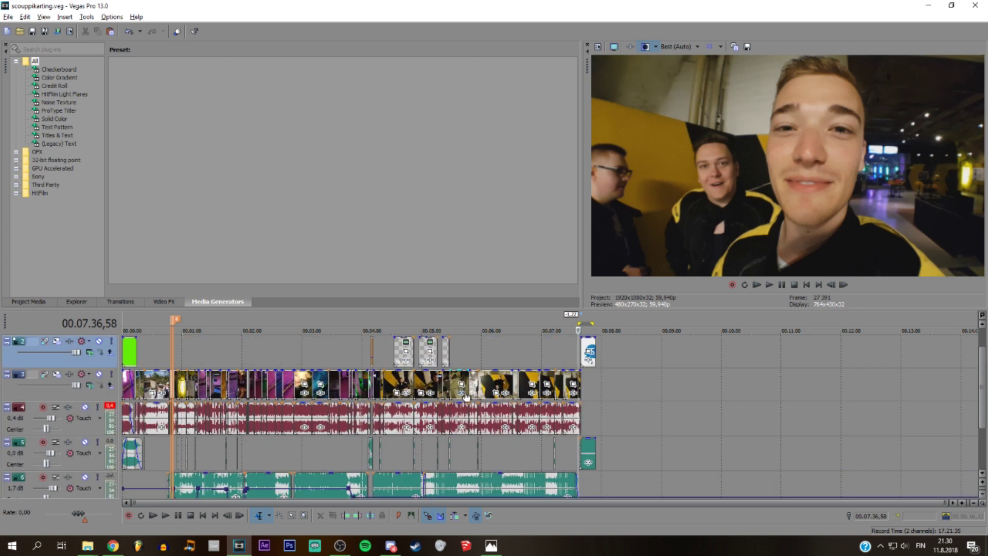
pyautogui.scroll(-1, 296, 356)
pyautogui.scroll(1, 297, 357)
pyautogui.scroll(1, 309, 350)
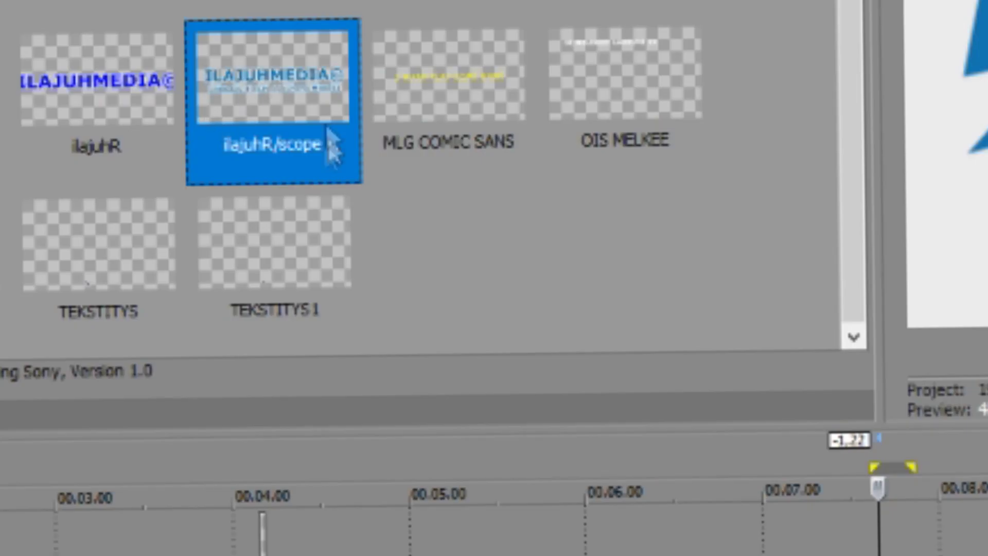
pyautogui.moveTo(255, 116); pyautogui.dragTo(894, 555)
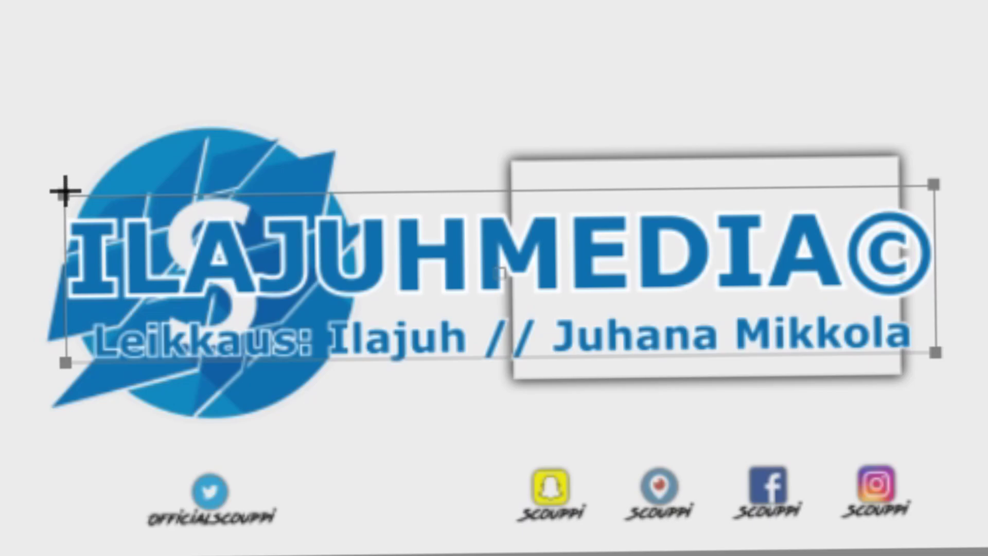
pyautogui.moveTo(67, 190); pyautogui.dragTo(547, 149)
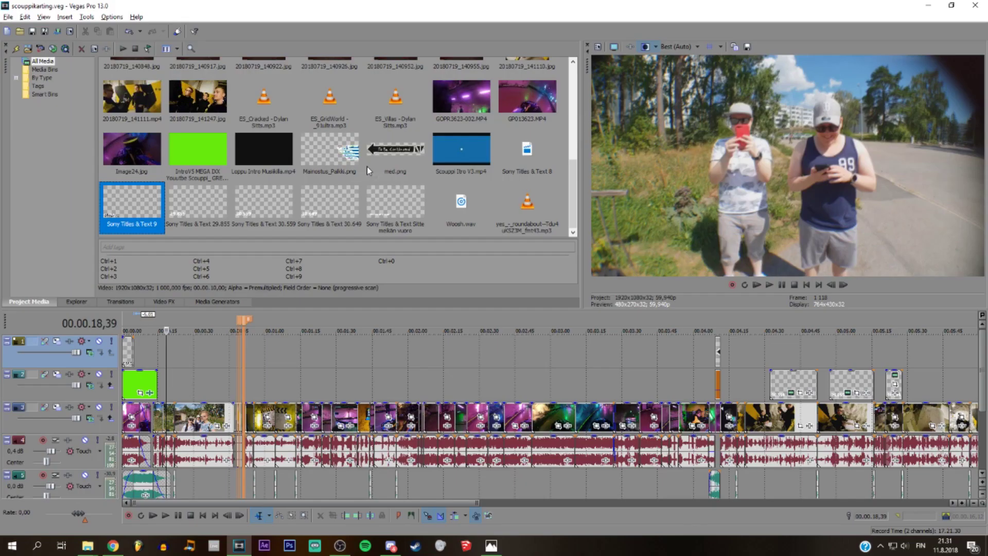
# - Place the Mainostus_Palkki.png overlay at about 00.00.31 on the track above the group clip and play back that section
pyautogui.scroll(1, 366, 165)
pyautogui.scroll(-1, 367, 166)
pyautogui.click(492, 141)
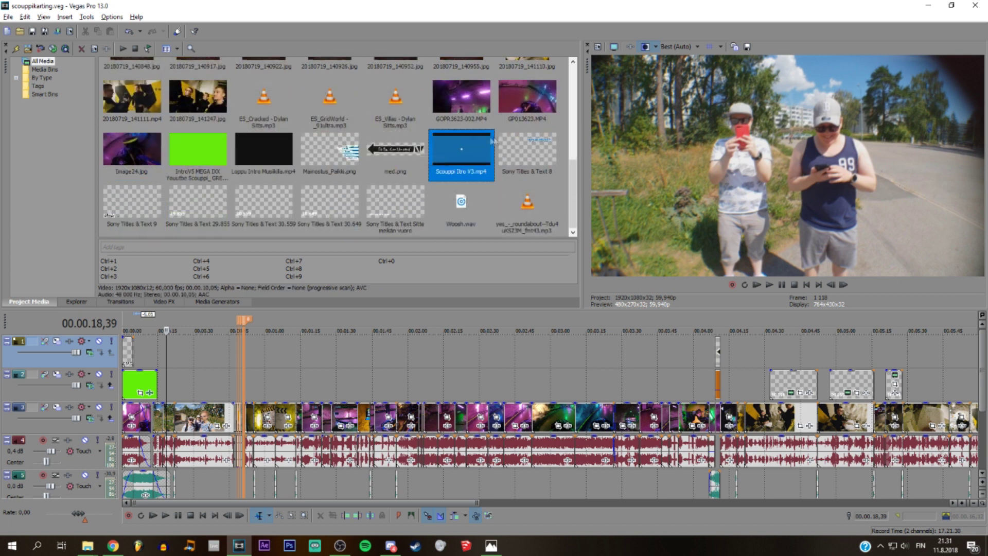
pyautogui.moveTo(330, 152); pyautogui.dragTo(215, 351)
pyautogui.click(205, 351)
pyautogui.click(201, 350)
pyautogui.press('space')
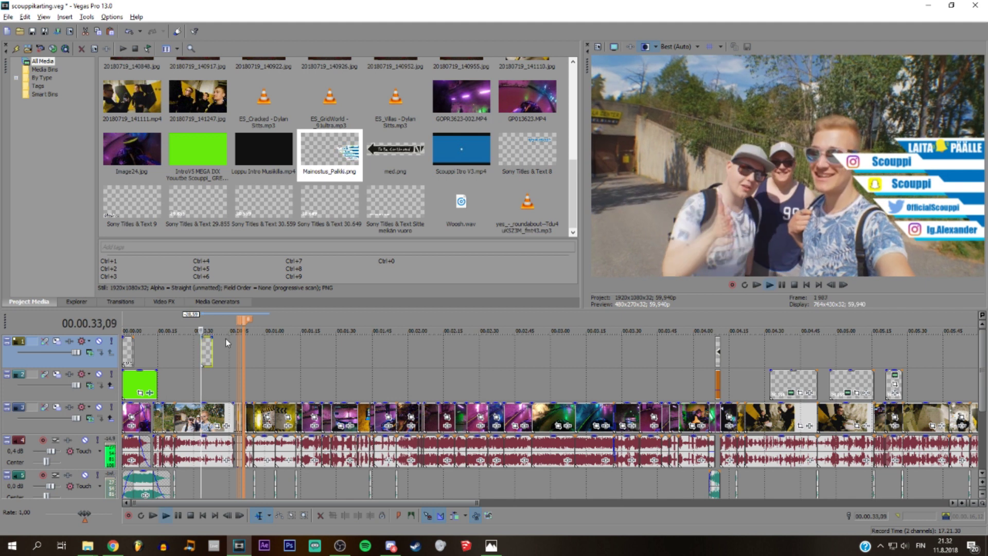
pyautogui.scroll(3, 227, 343)
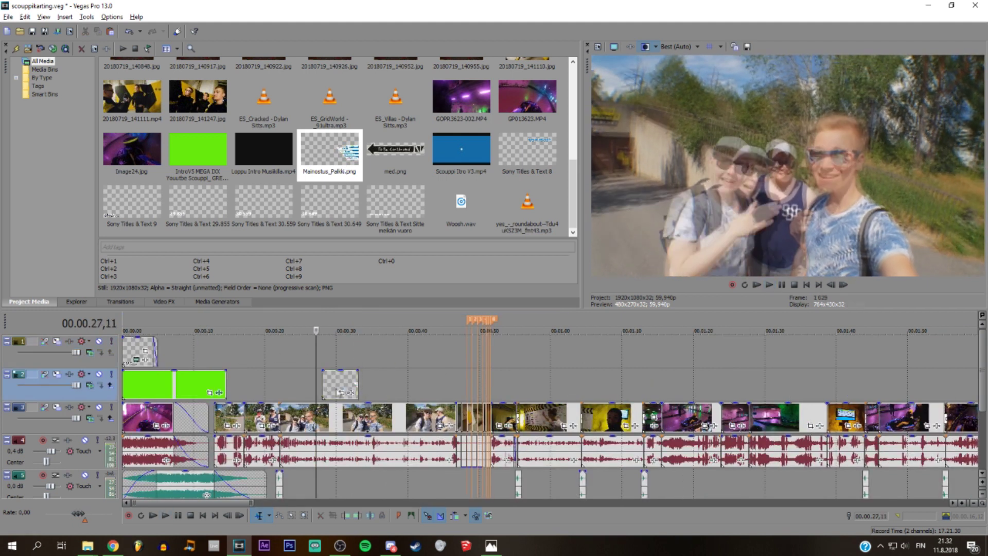
pyautogui.click(341, 393)
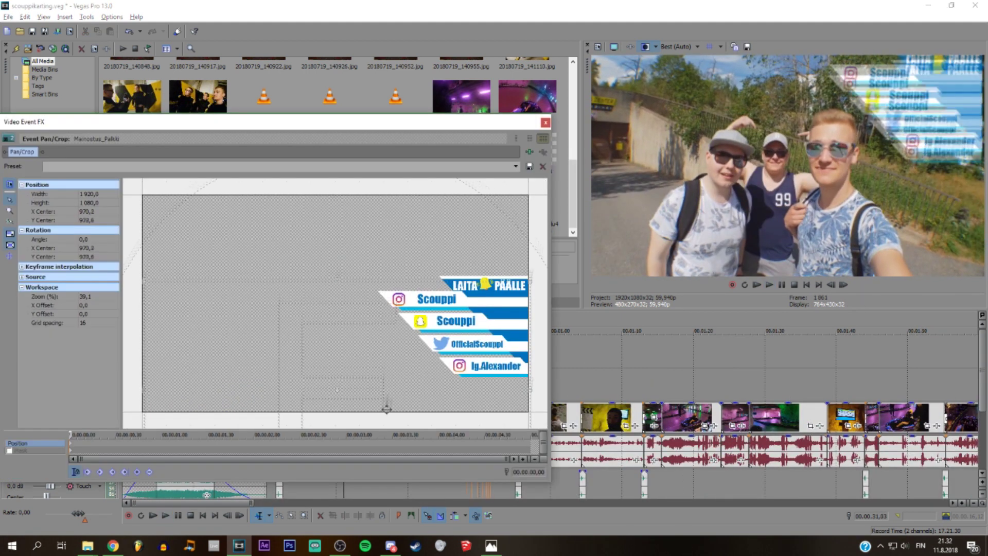
# - Move the Mainostus_Palkki.png overlay to the frame's upper-right corner with Pan/Crop, X Center 962,7 and Y Center 934,2, and play it back
pyautogui.moveTo(386, 409); pyautogui.dragTo(386, 401)
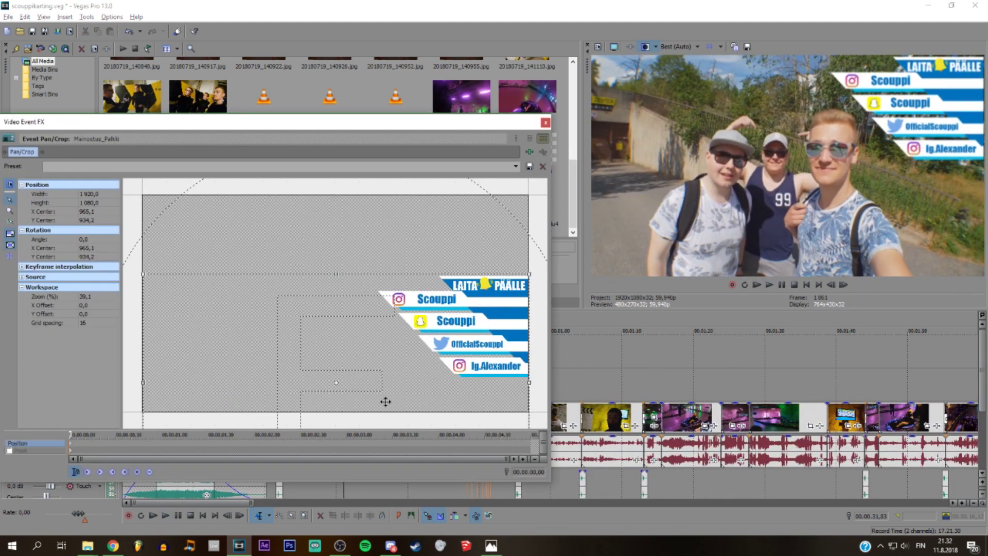
pyautogui.scroll(2, 385, 401)
pyautogui.moveTo(471, 263); pyautogui.dragTo(437, 236)
pyautogui.hotkey('ctrl', 'z')
pyautogui.scroll(-1, 527, 307)
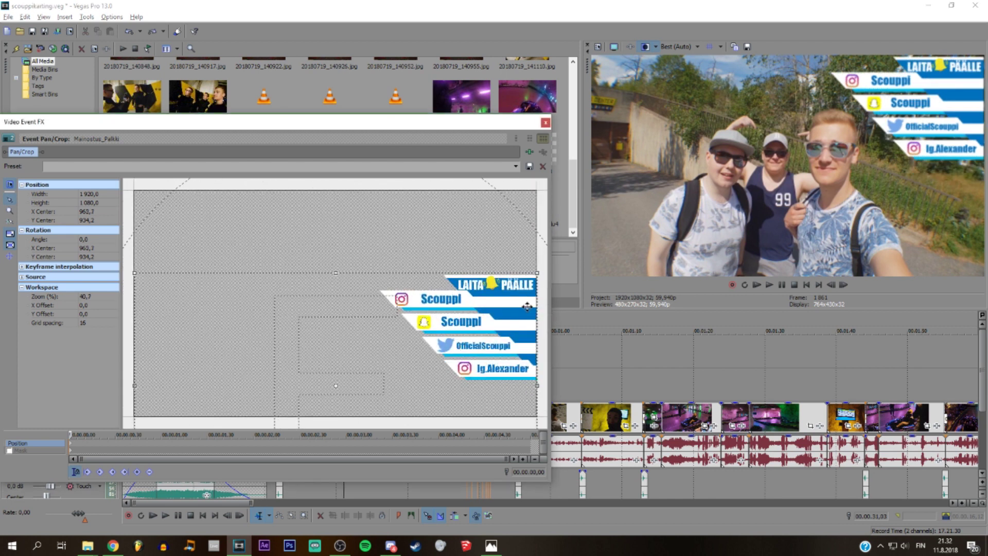
pyautogui.click(545, 123)
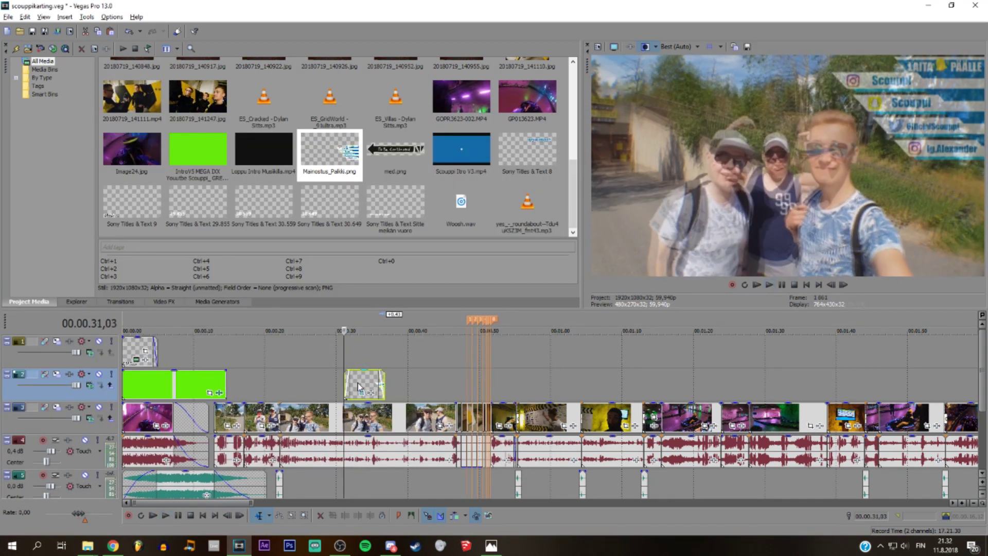
pyautogui.press('space')
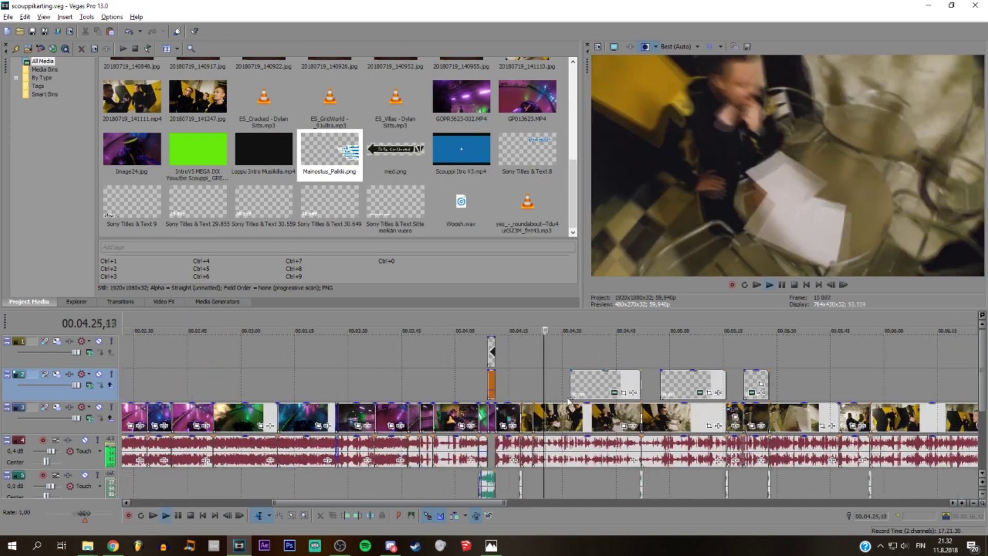